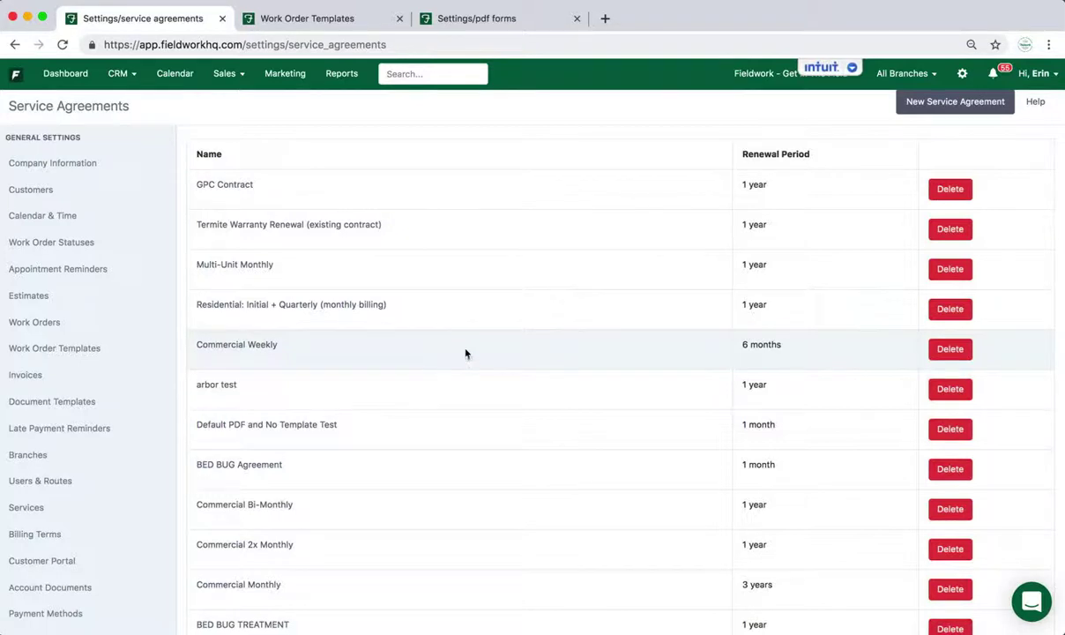
- Start a blank new service agreement from the Service Agreements settings list
left_click(963, 80)
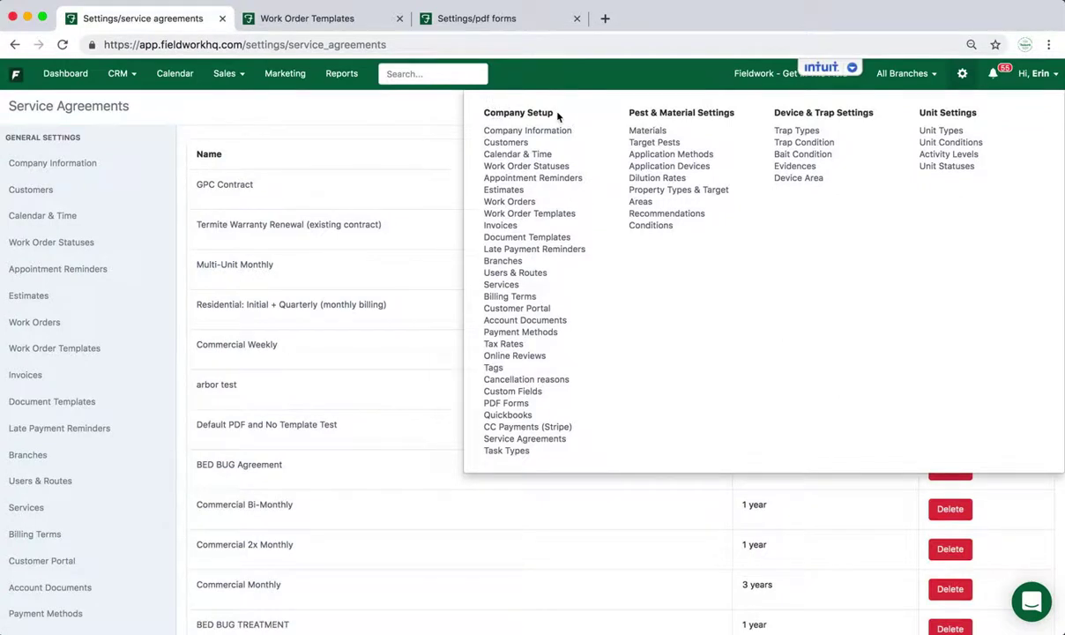
left_click(559, 445)
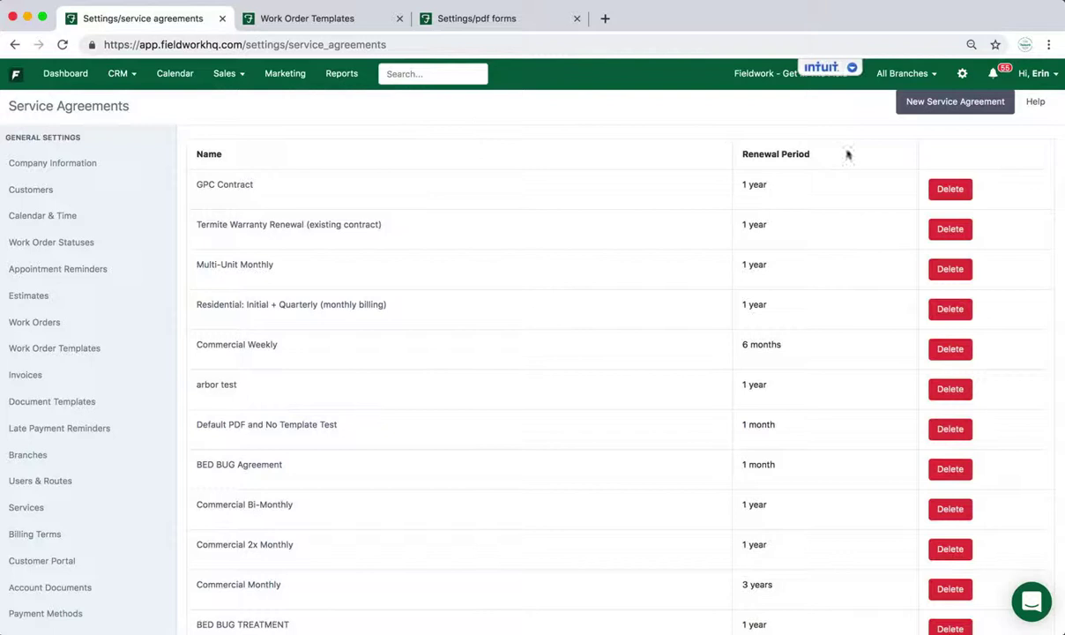
left_click(944, 108)
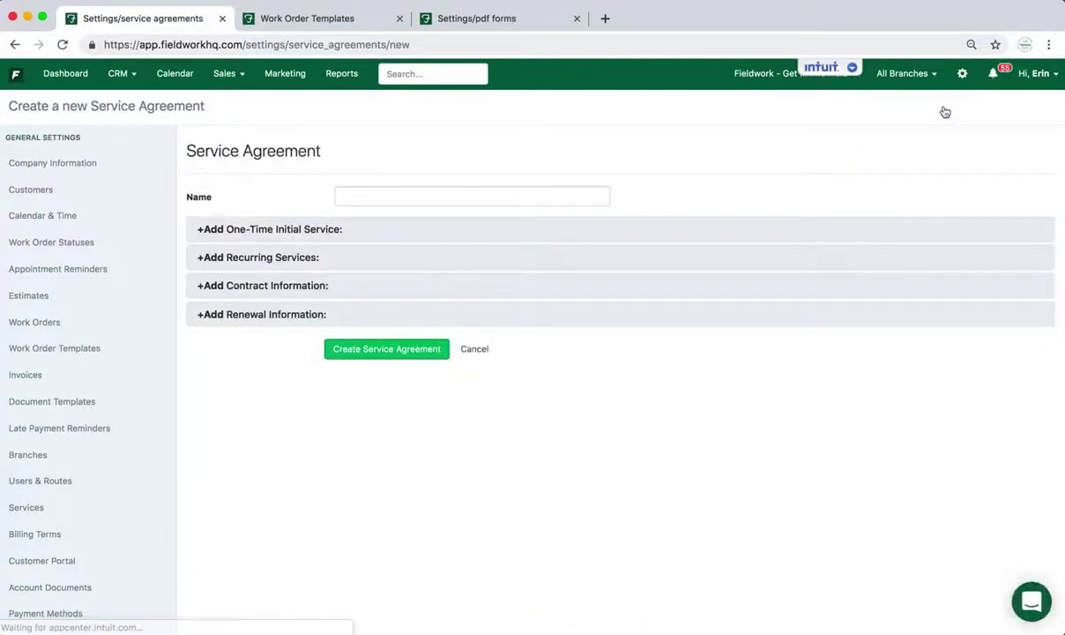
- Name the agreement 'Bed Bug Inspection and Treatment' and add initial, recurring and contract sections
left_click(482, 198)
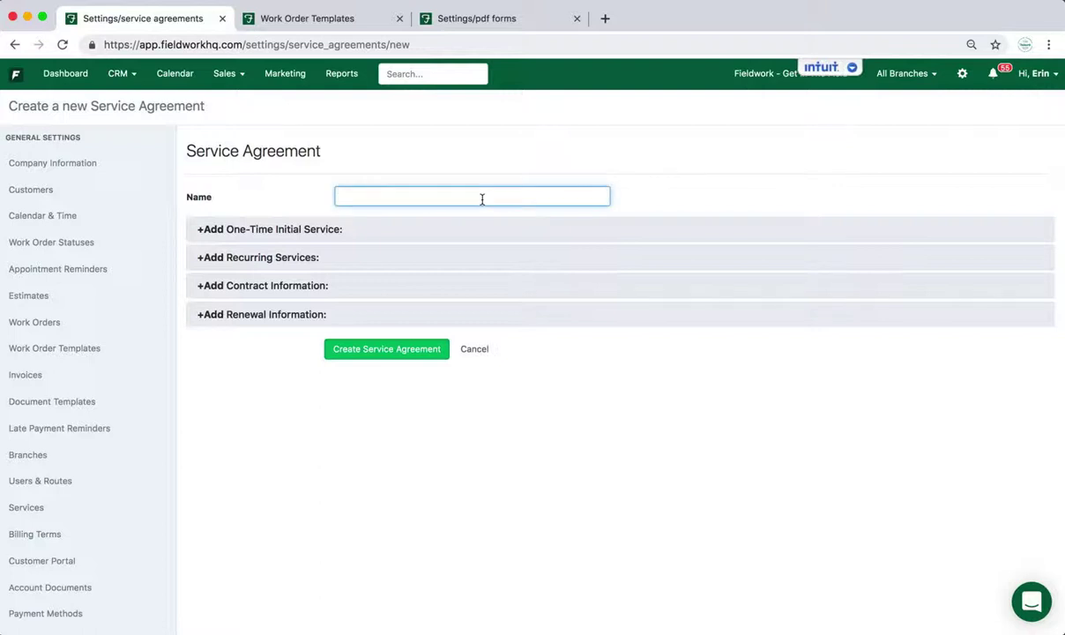
type("Bed Bug Inspection and 1")
type("reatment")
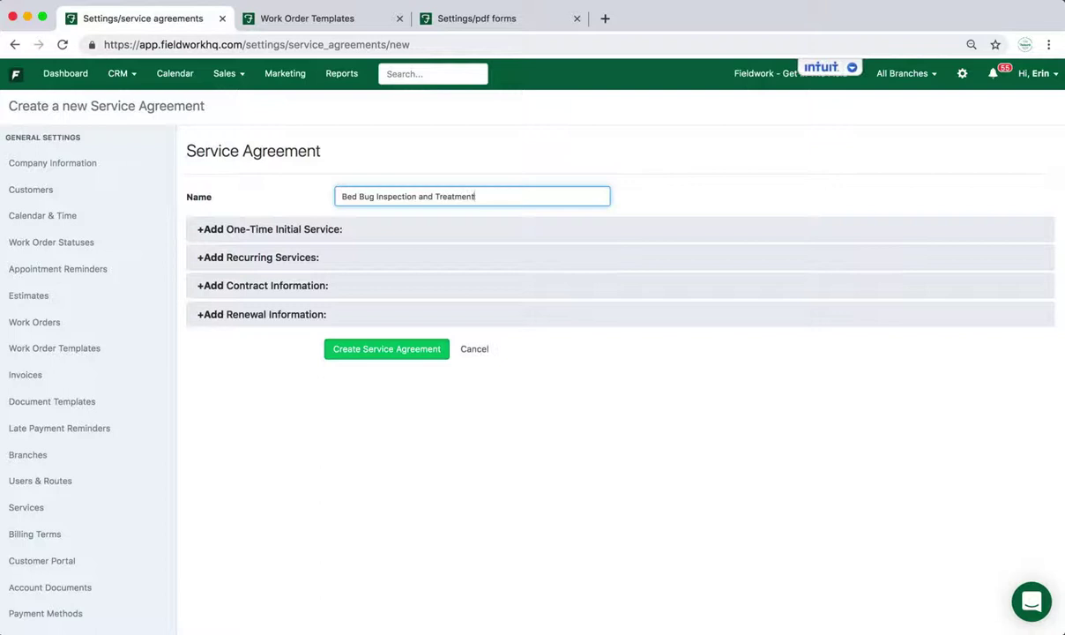
left_click(268, 231)
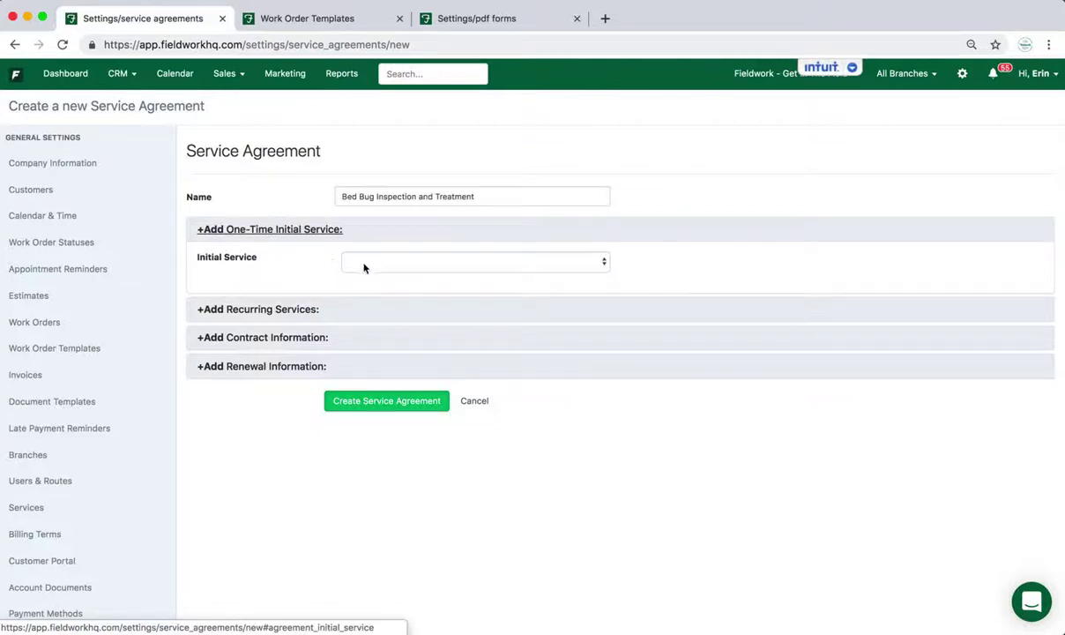
left_click(285, 310)
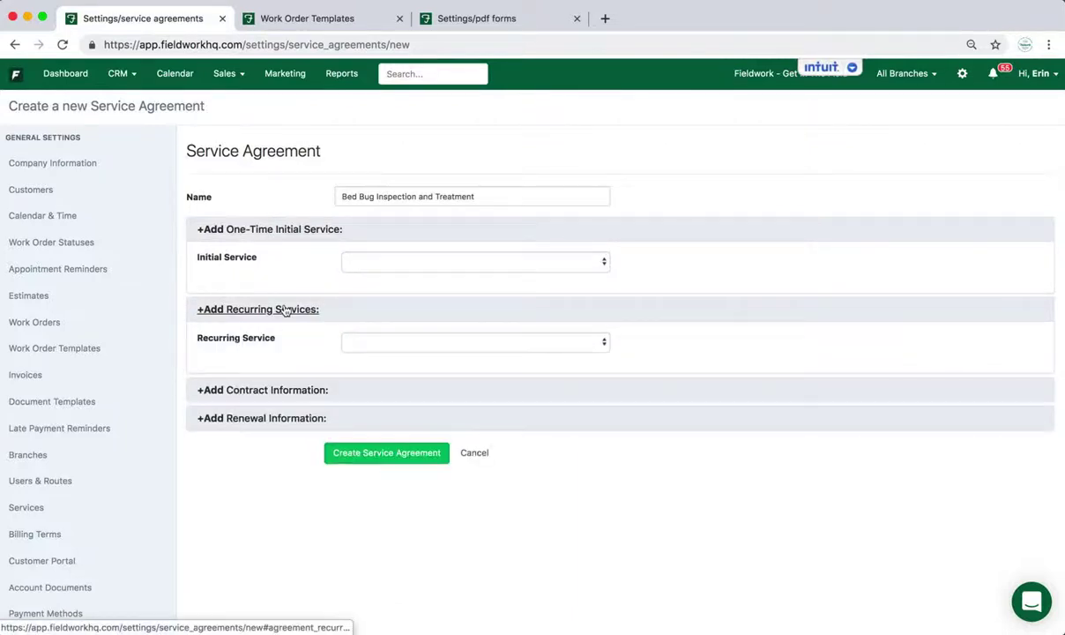
left_click(264, 392)
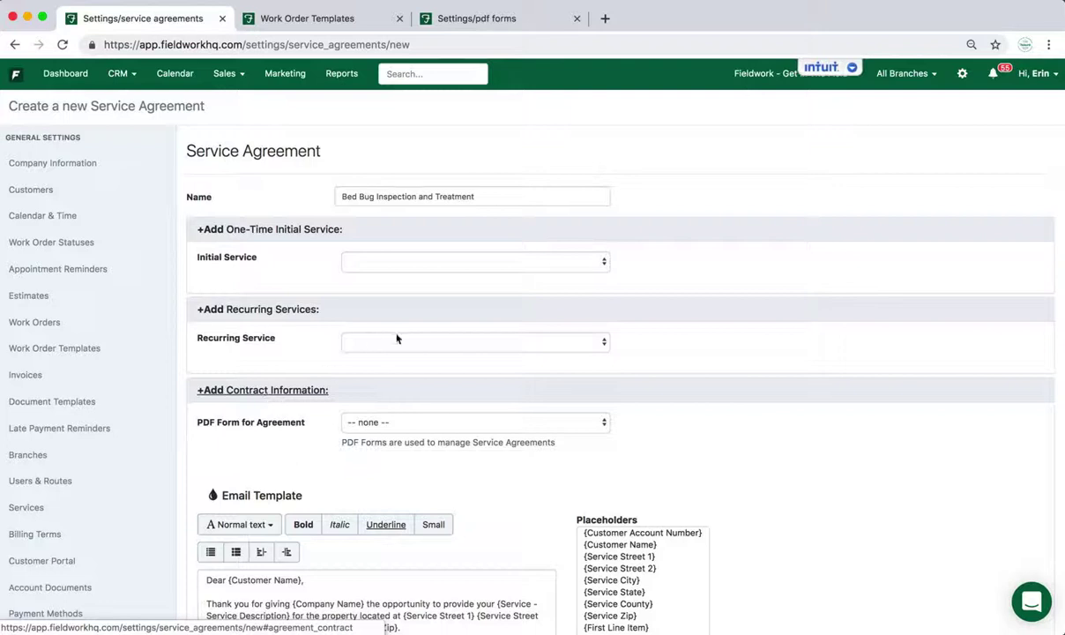
- Set Bed Bug Inspection as the initial service and Bed Bug Treatment as the recurring service
left_click(397, 262)
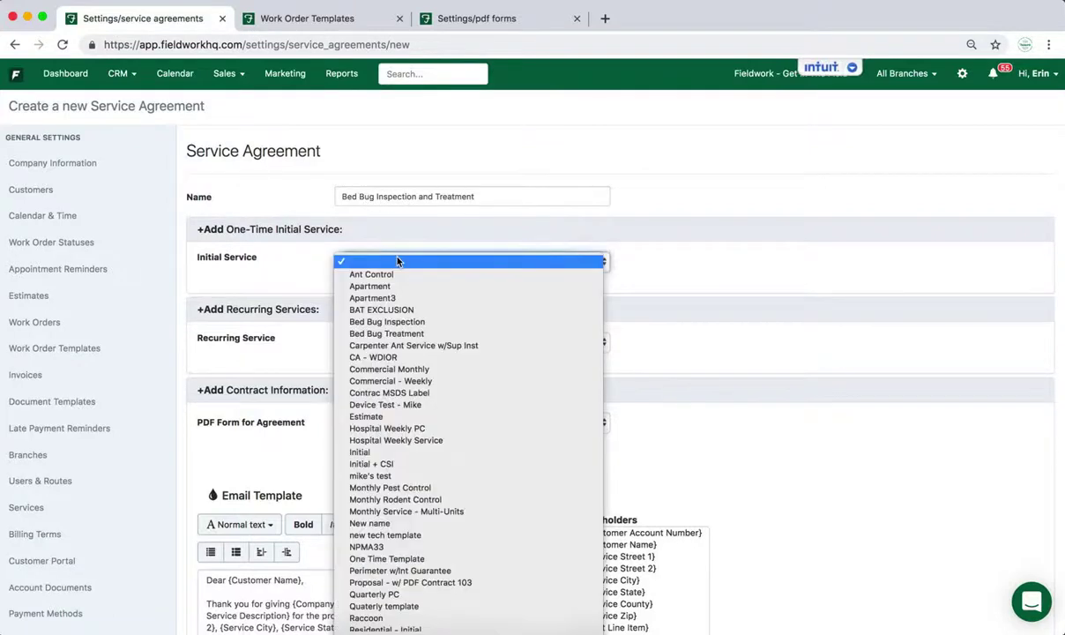
left_click(439, 321)
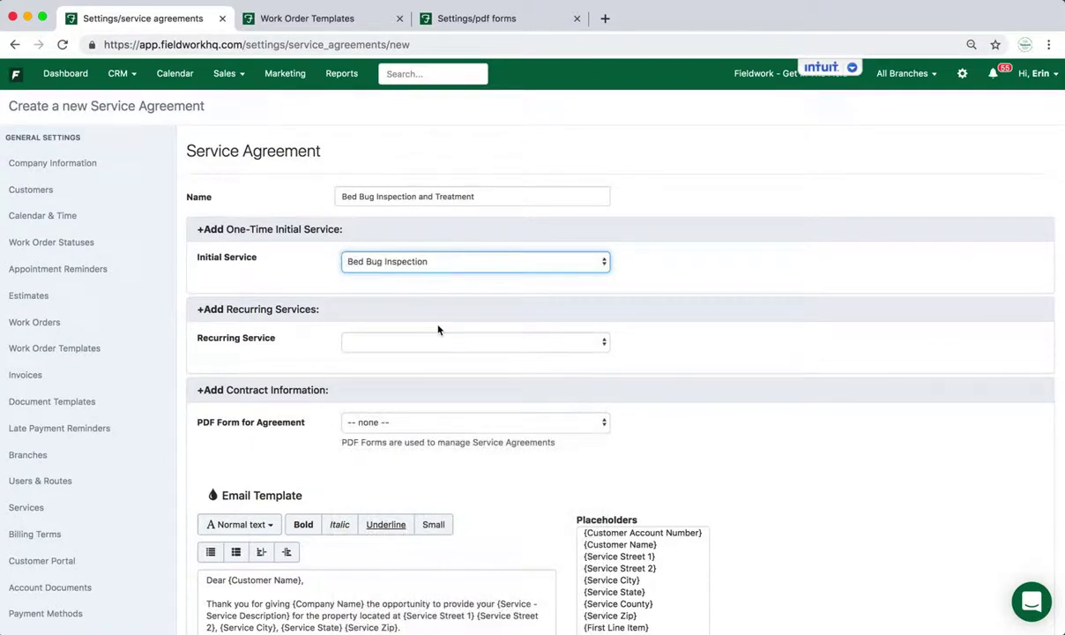
left_click(399, 346)
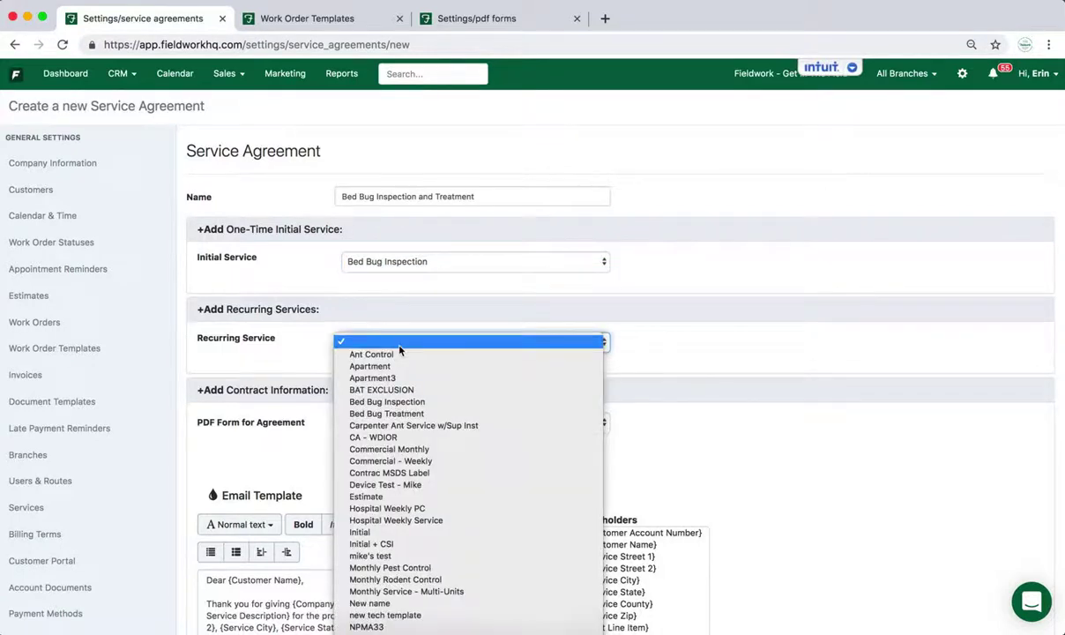
left_click(421, 415)
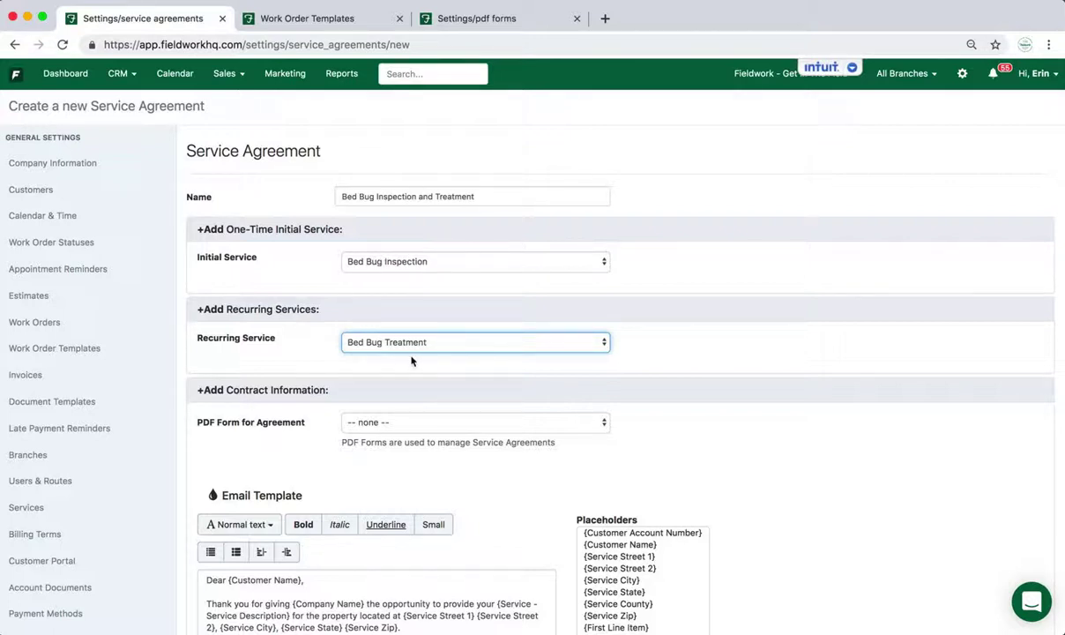
left_click(961, 75)
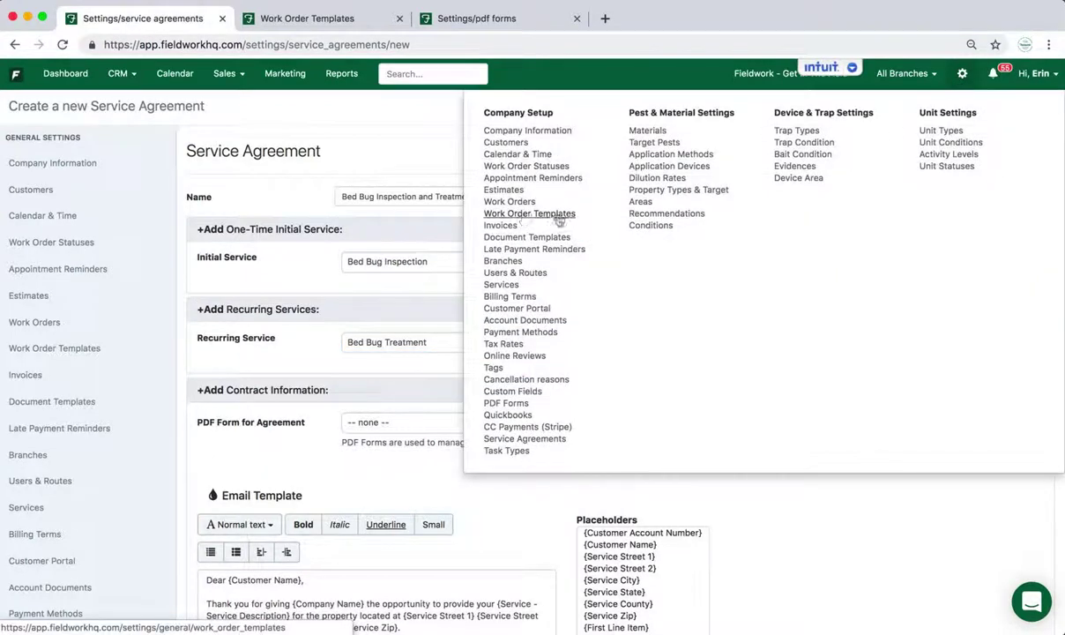
- Create a new work order template in the Work Order Templates tab, keeping the default name
left_click(306, 21)
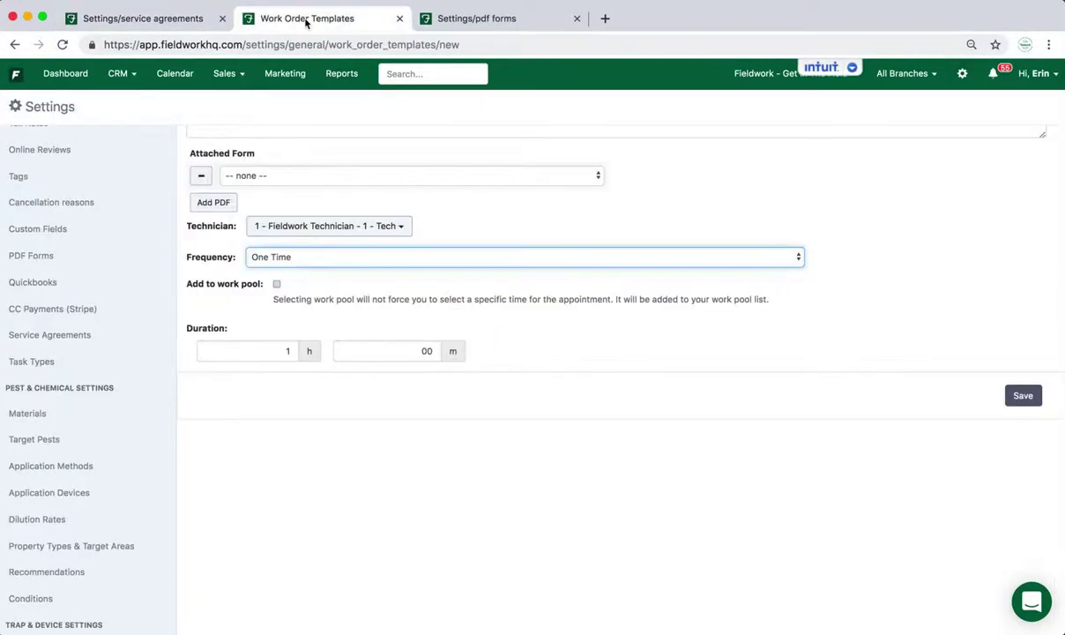
left_click(14, 44)
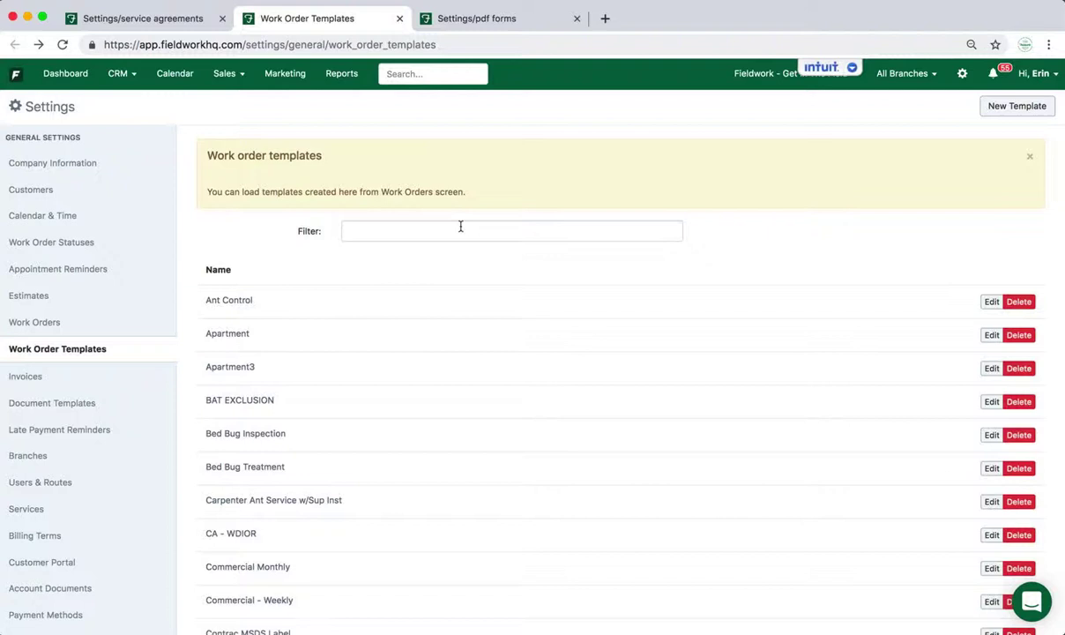
left_click(1009, 110)
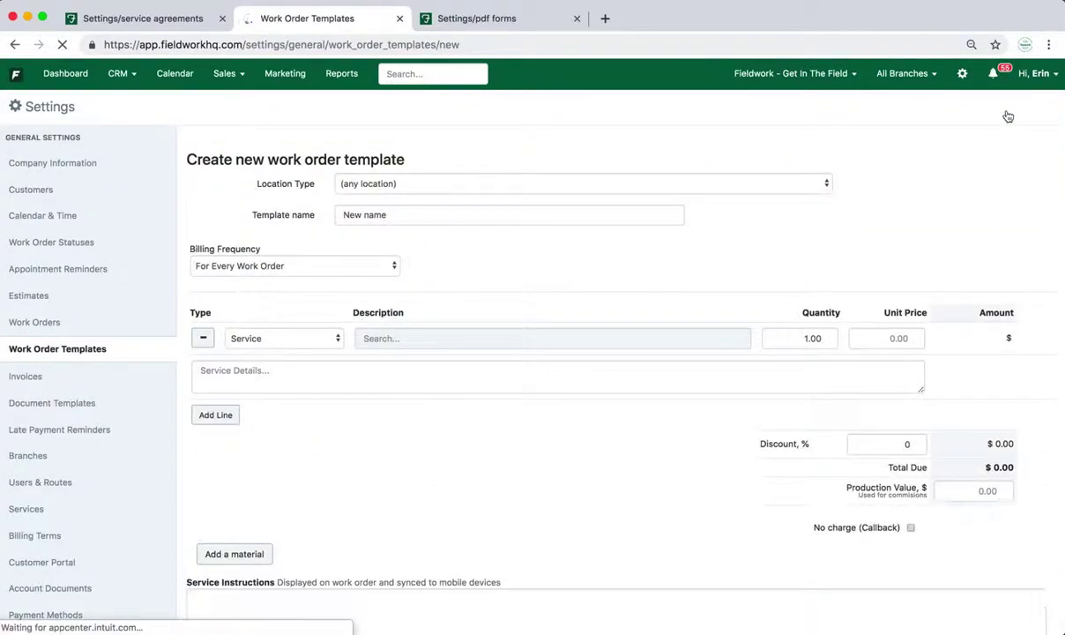
left_click(397, 215)
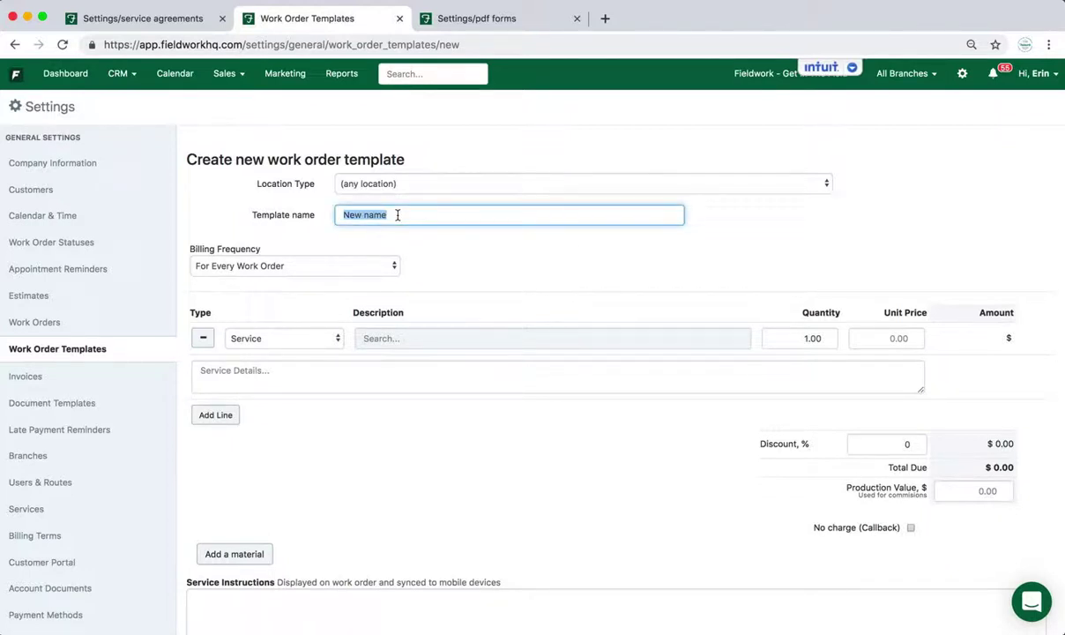
left_click(275, 264)
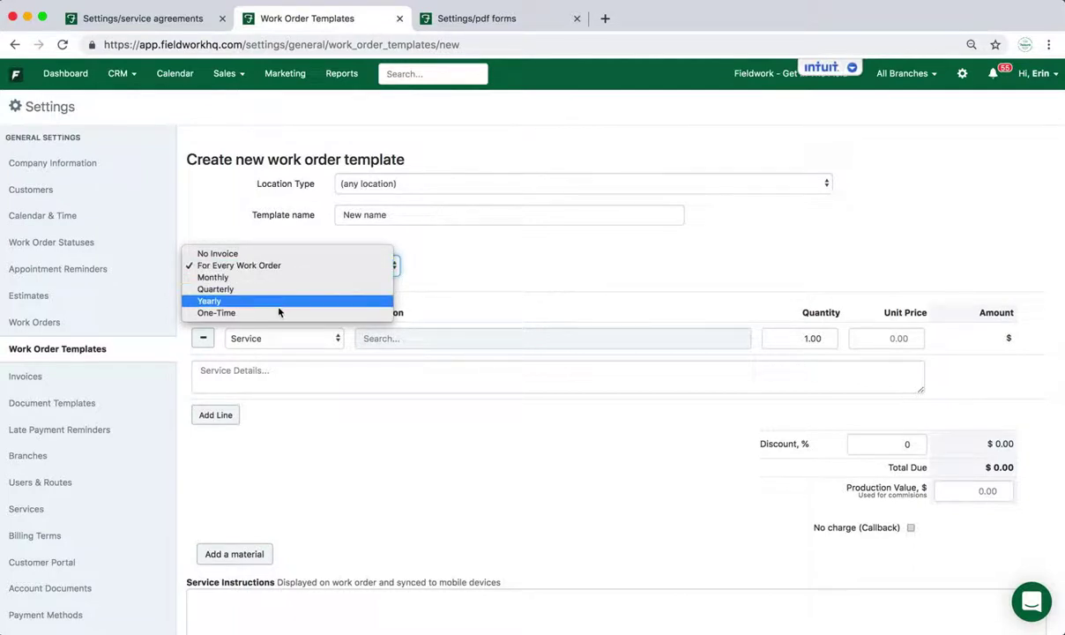
- Add a Bedbug Inspection service line at 275.25 to the template, keeping One Time frequency
left_click(418, 303)
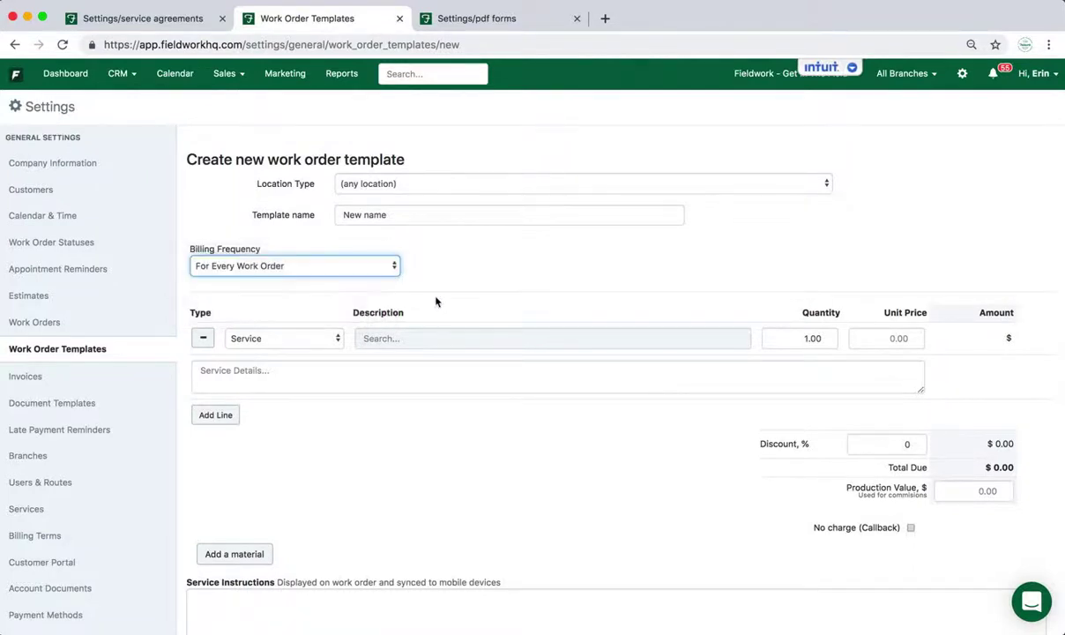
left_click(379, 342)
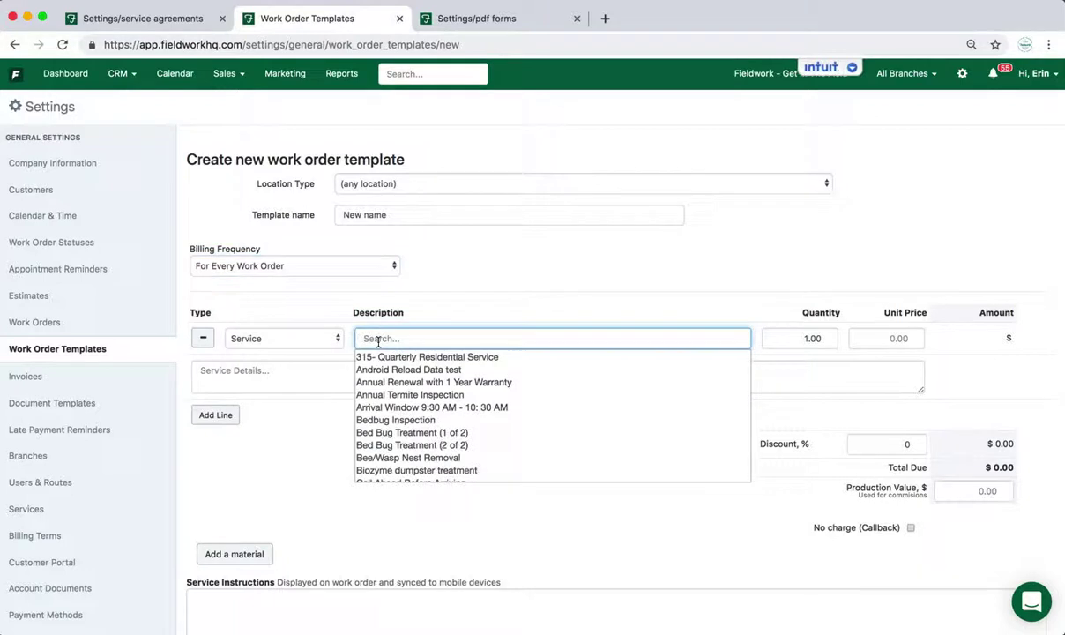
type("bed")
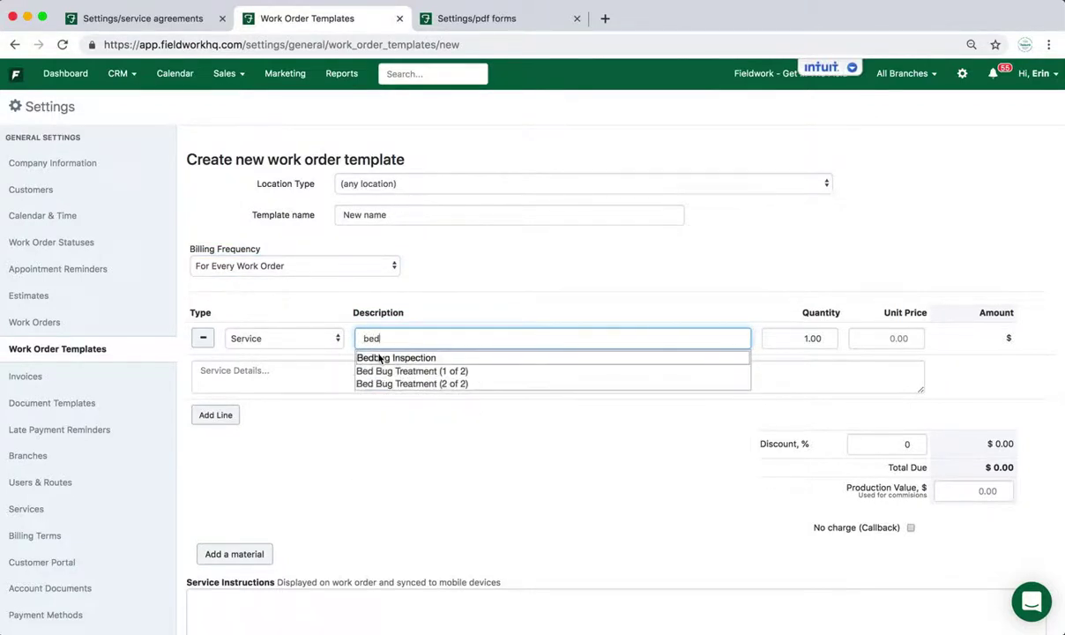
left_click(395, 357)
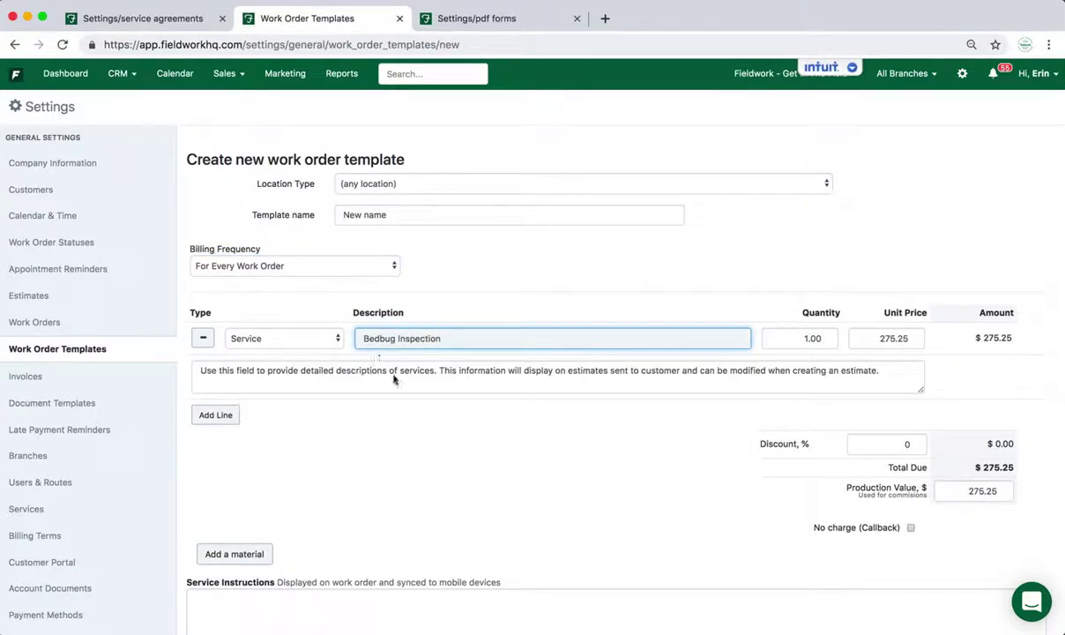
scroll(413, 445, "down", 1)
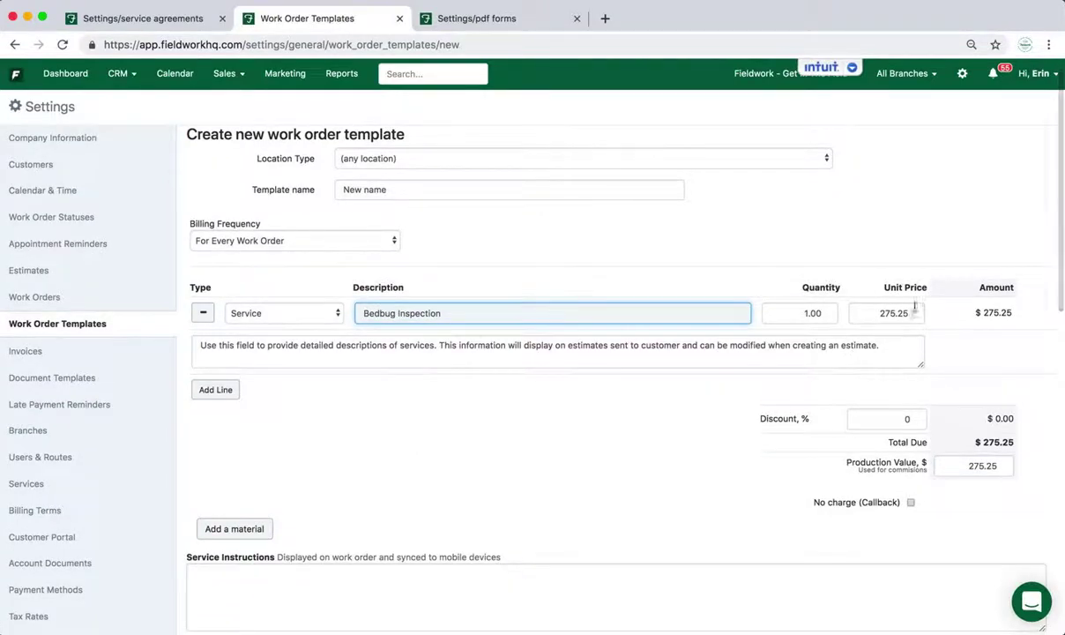
scroll(622, 431, "down", 5)
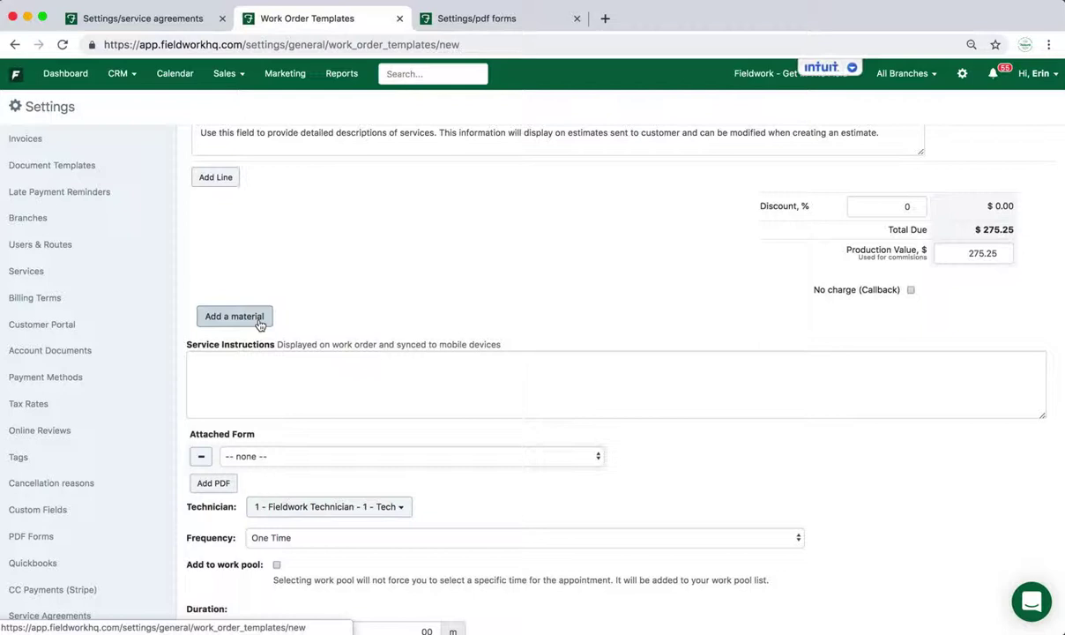
scroll(260, 324, "down", 2)
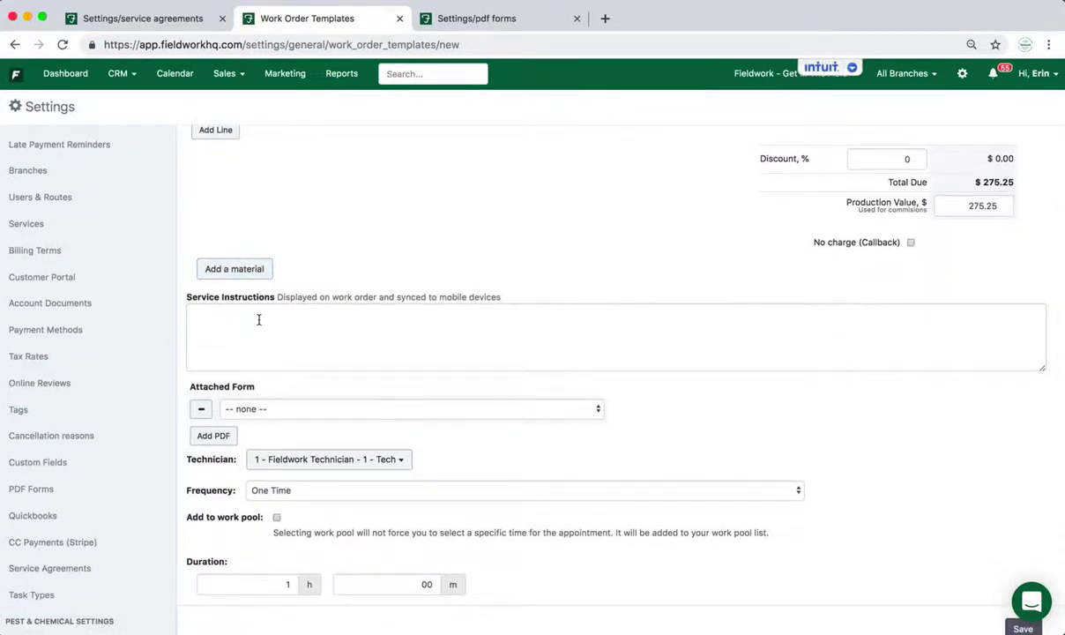
- Attach the BEDBUG PREP form to the template, leaving technician and One Time frequency unchanged
scroll(262, 326, "down", 1)
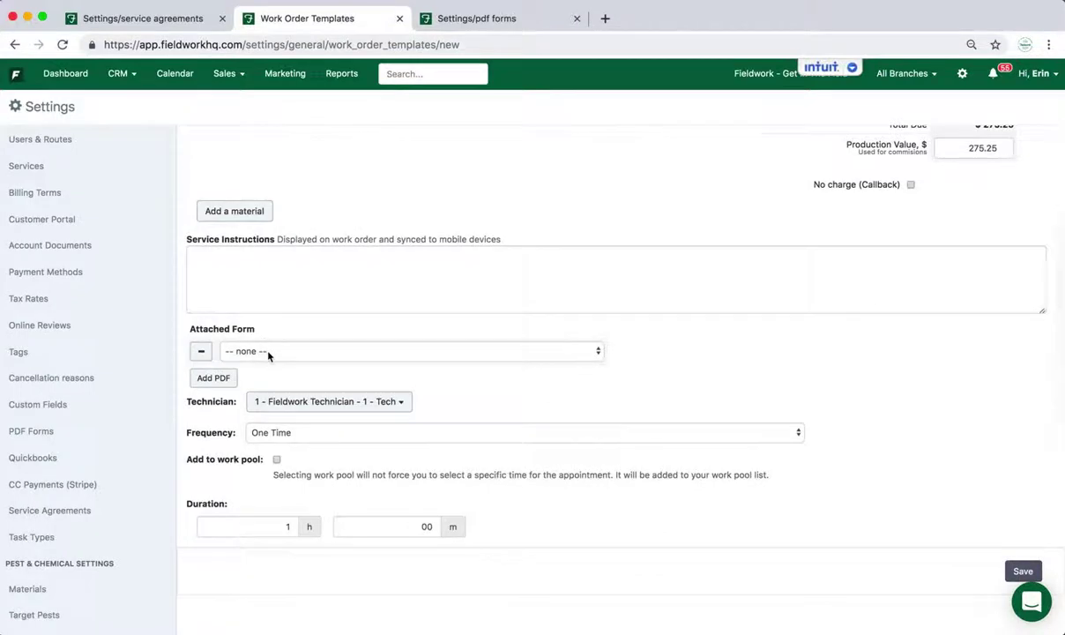
left_click(269, 352)
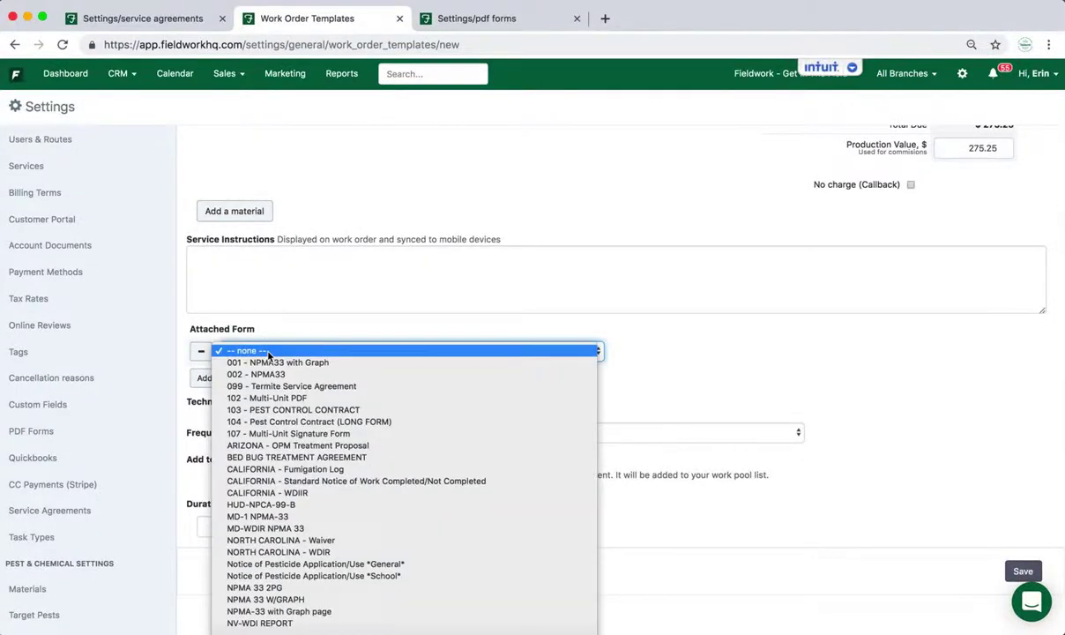
scroll(274, 520, "down", 10)
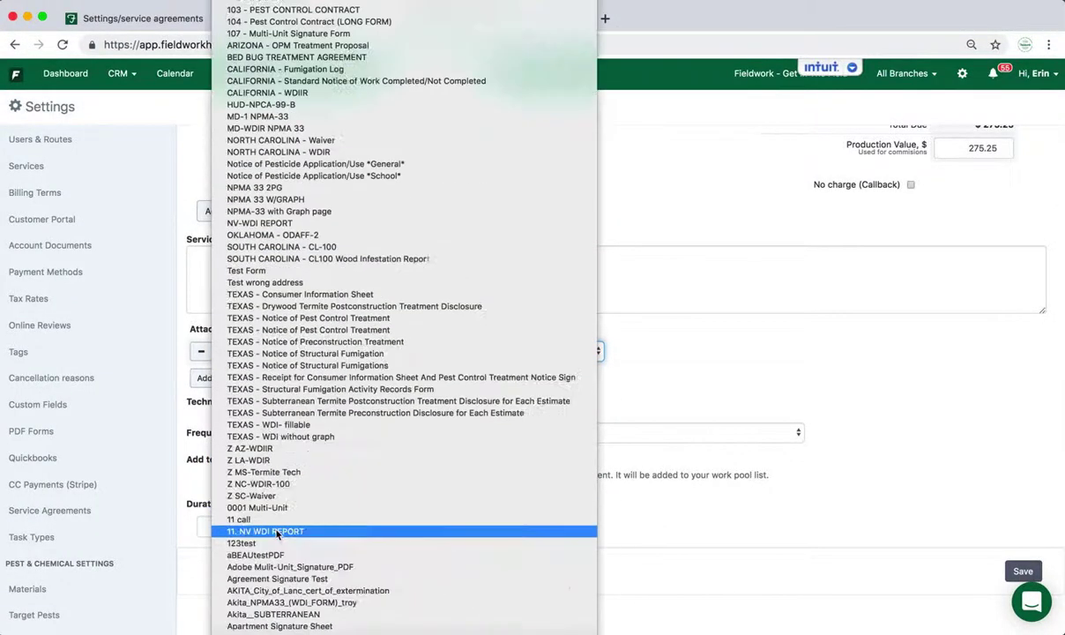
scroll(276, 533, "down", 5)
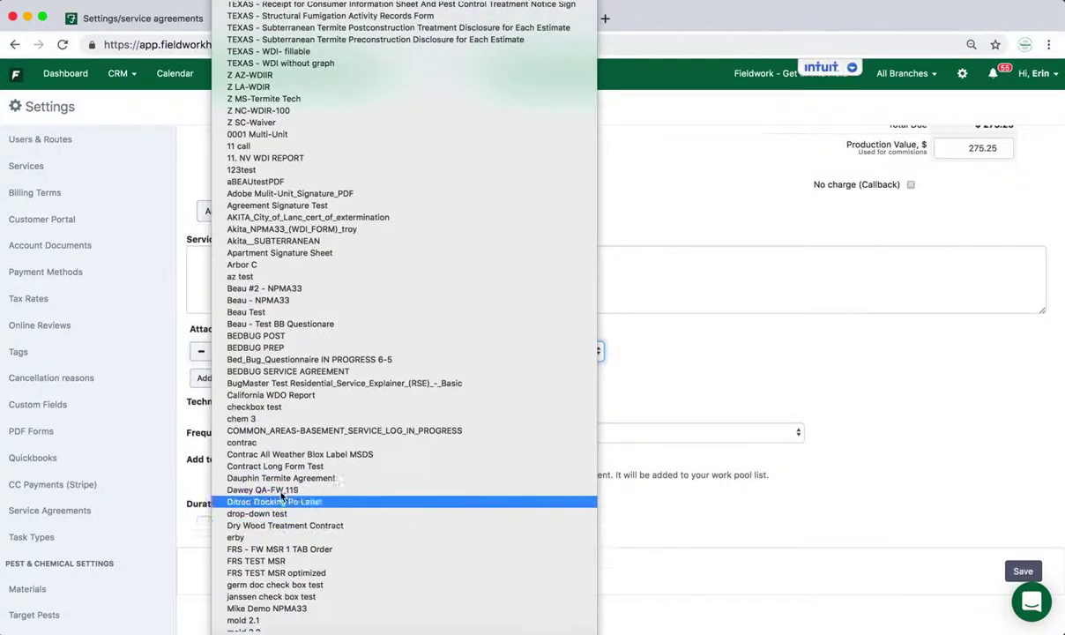
left_click(297, 349)
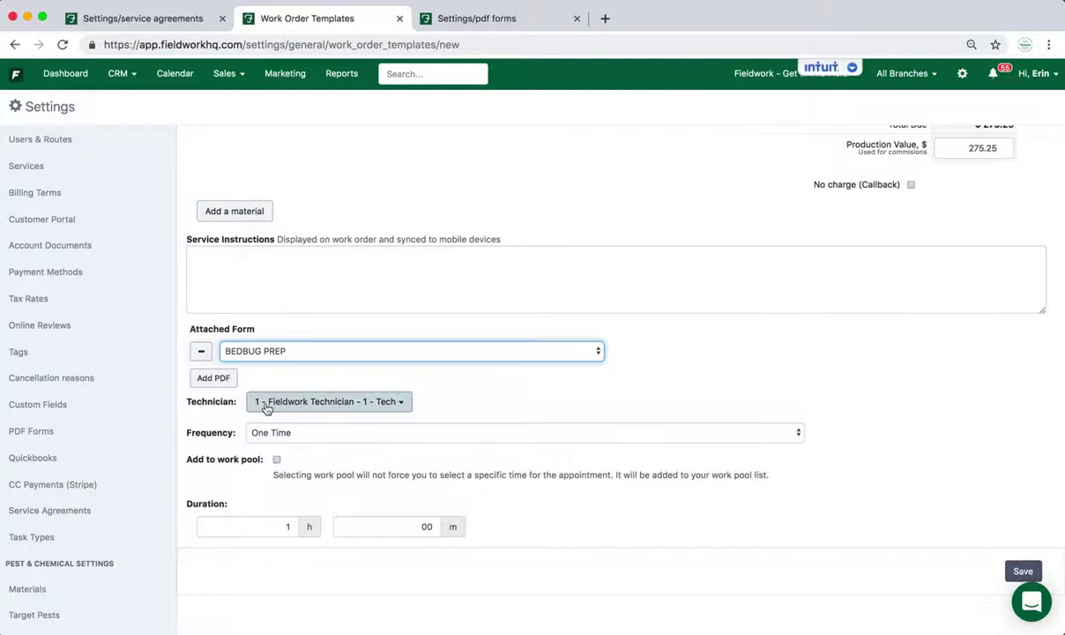
left_click(401, 411)
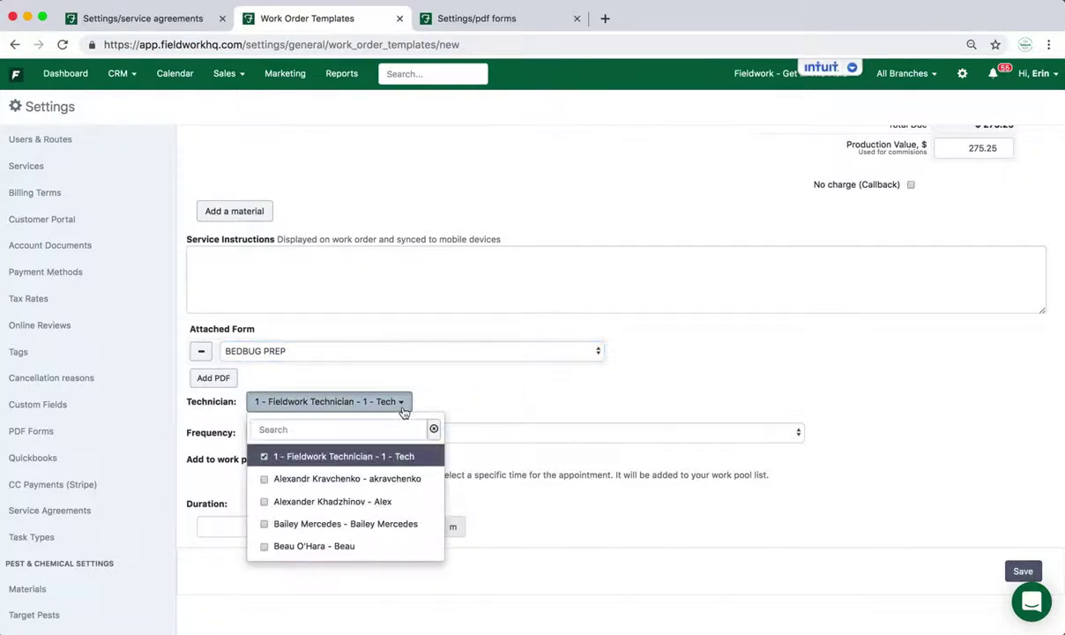
left_click(392, 402)
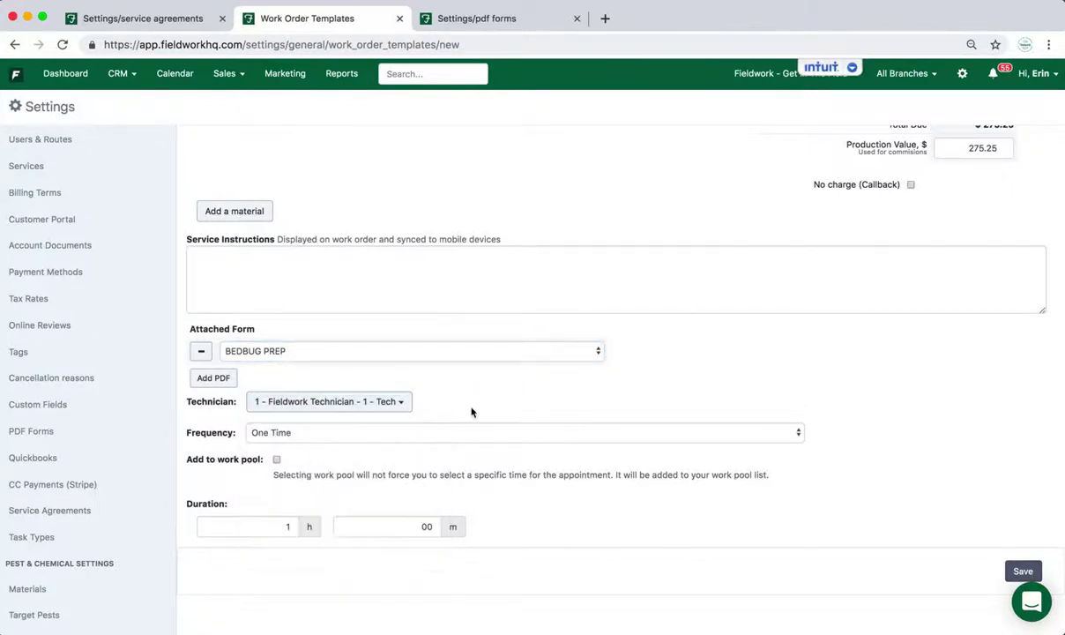
left_click(356, 433)
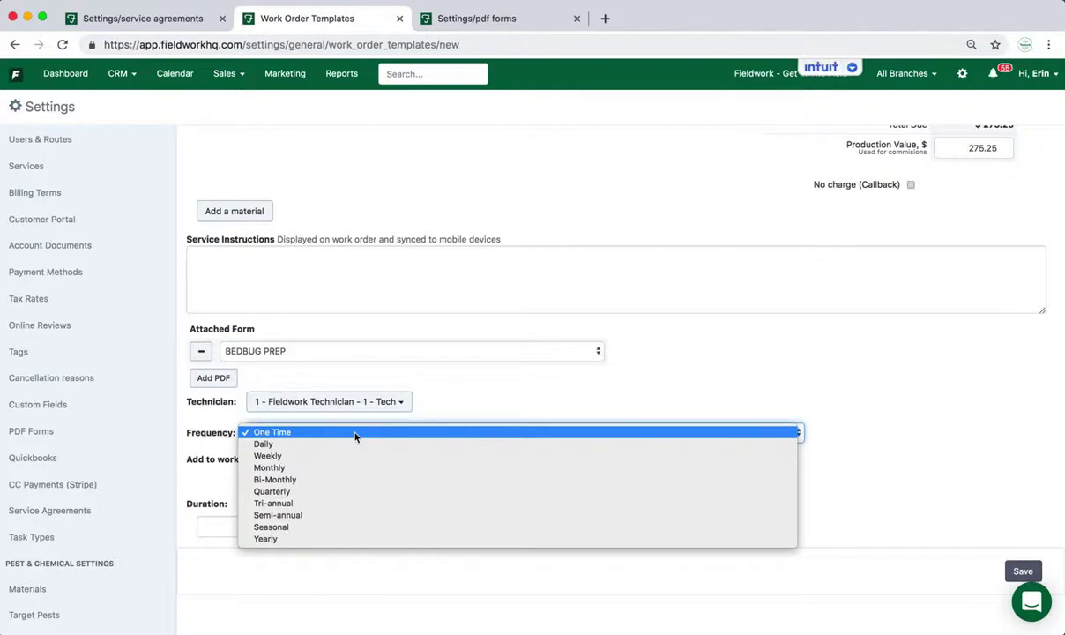
left_click(451, 407)
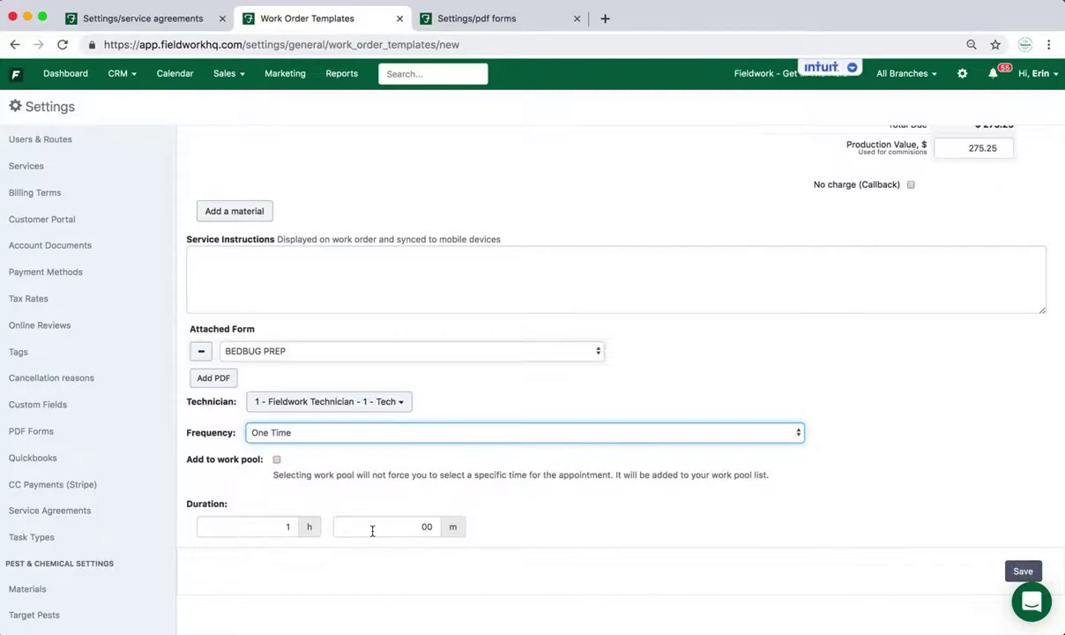
- Return to the Bed Bug Inspection and Treatment service agreement tab
left_click(179, 19)
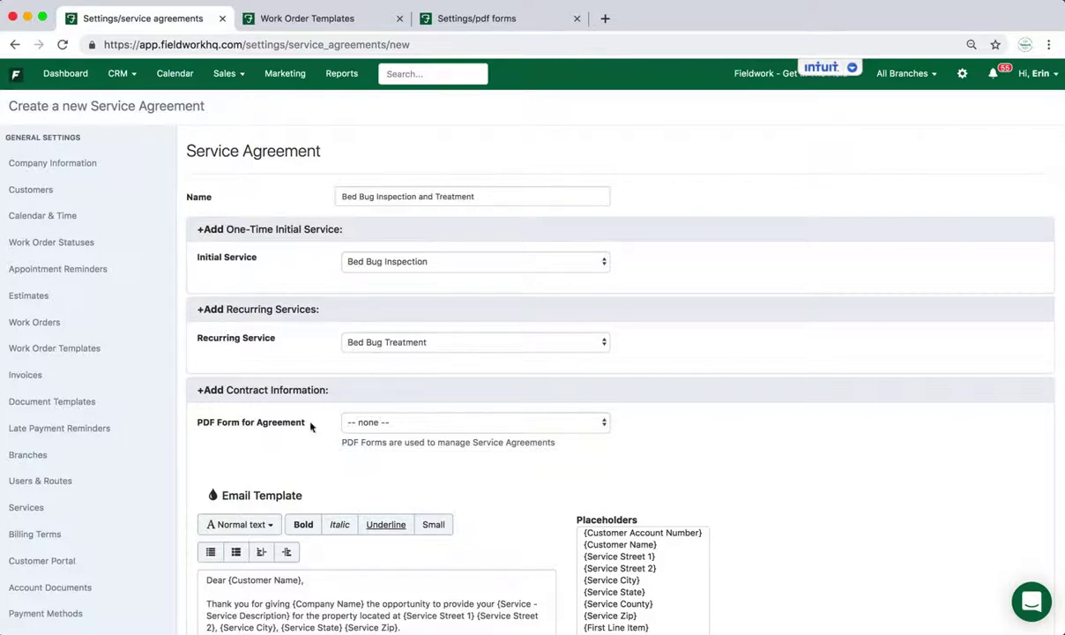
- Choose BED BUG TREATMENT AGREEMENT as the agreement's PDF form
scroll(300, 406, "down", 3)
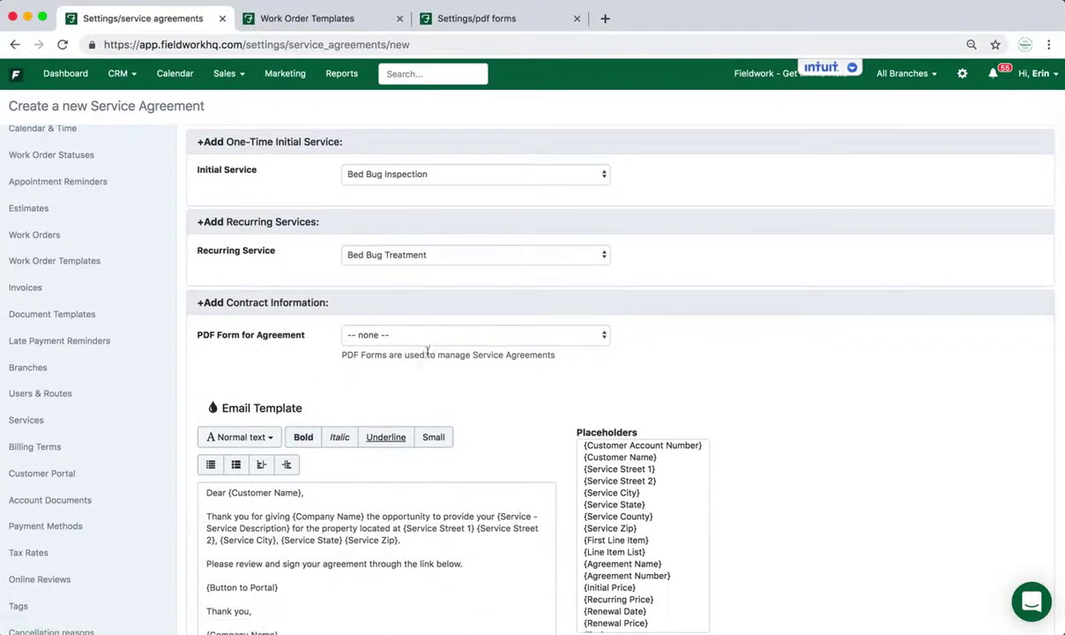
left_click(425, 336)
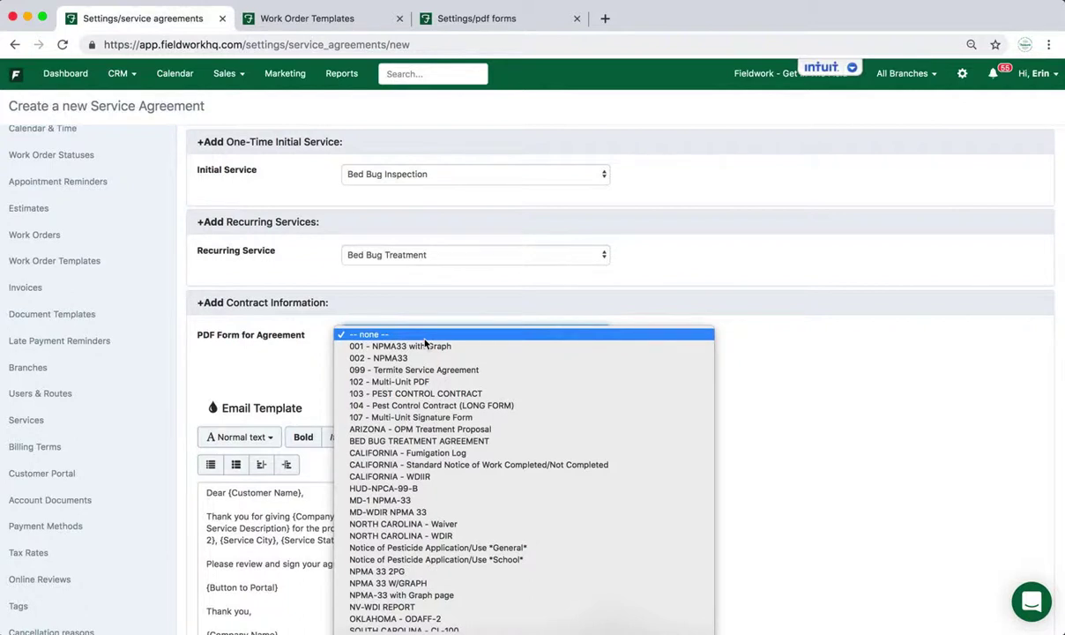
left_click(423, 441)
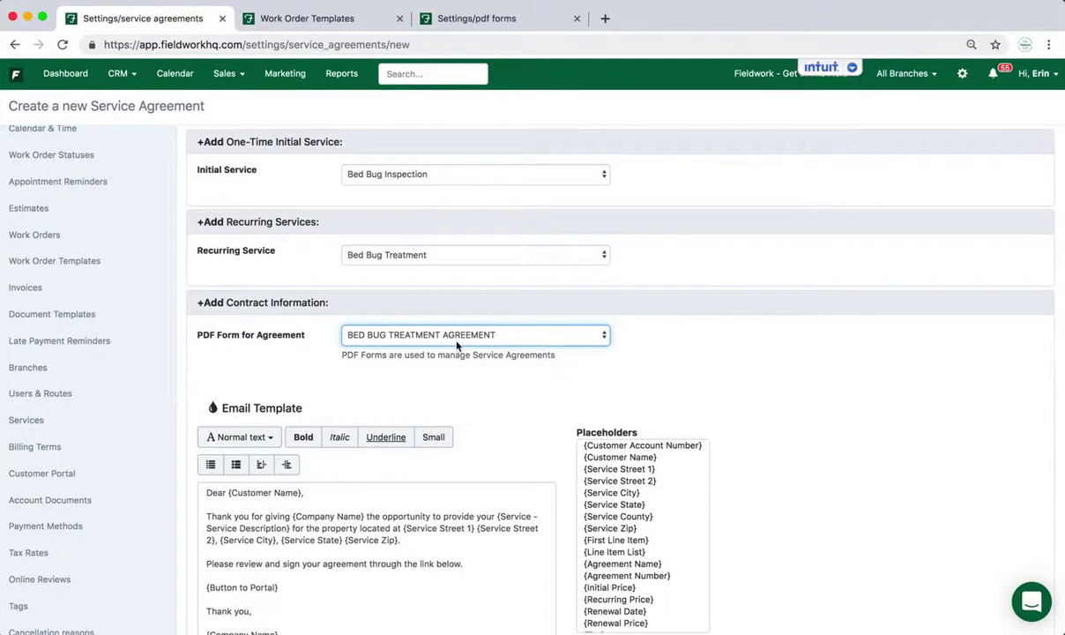
left_click(962, 76)
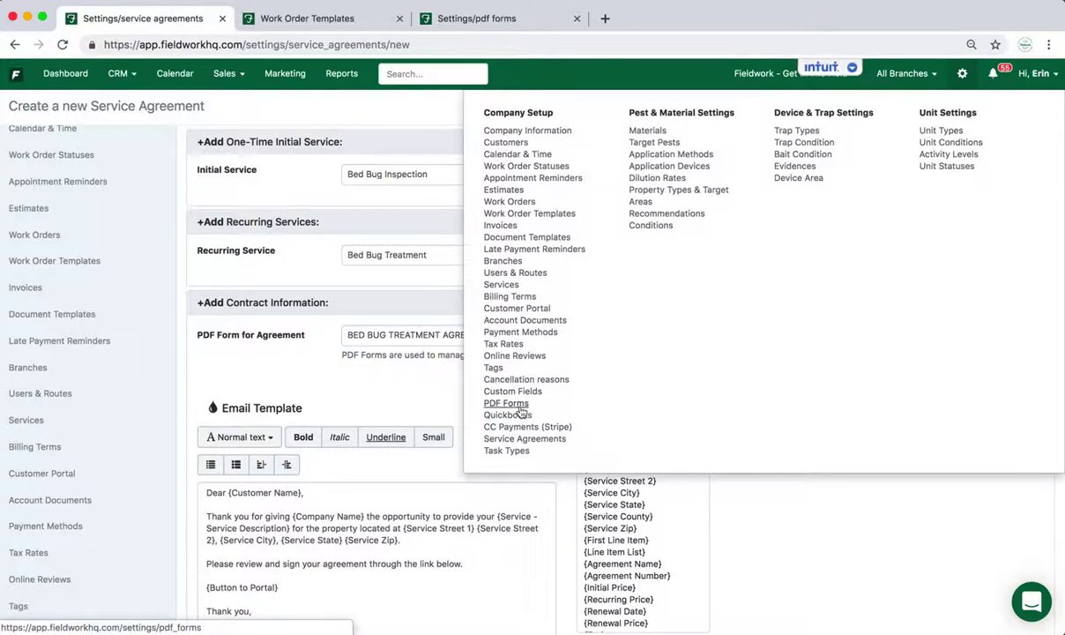
- Review the PDF Forms settings list, then go back to the service agreement form
left_click(504, 24)
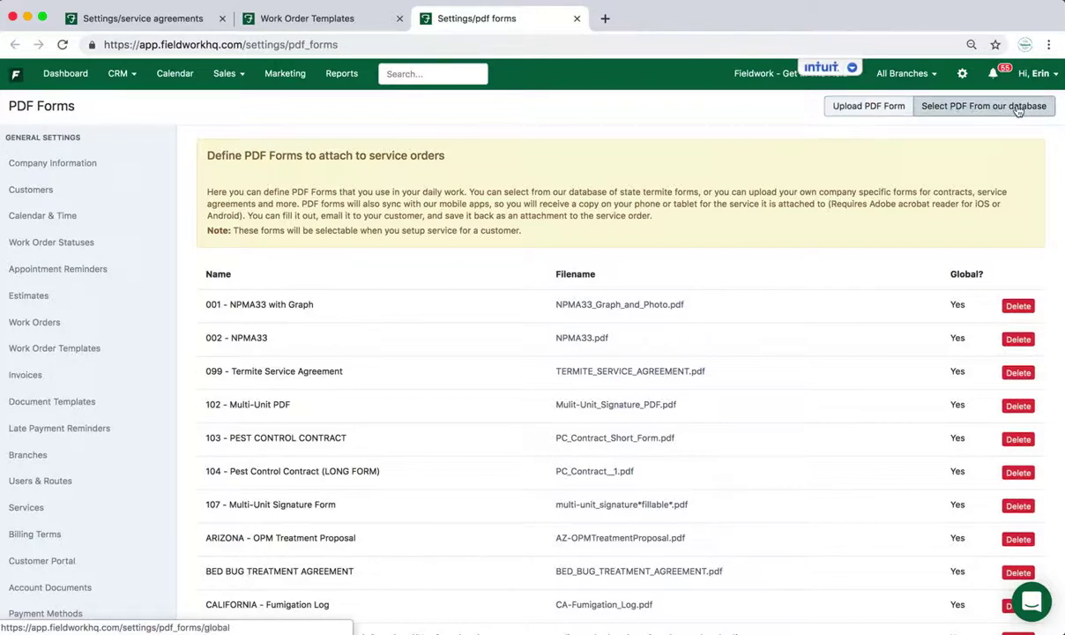
left_click(148, 20)
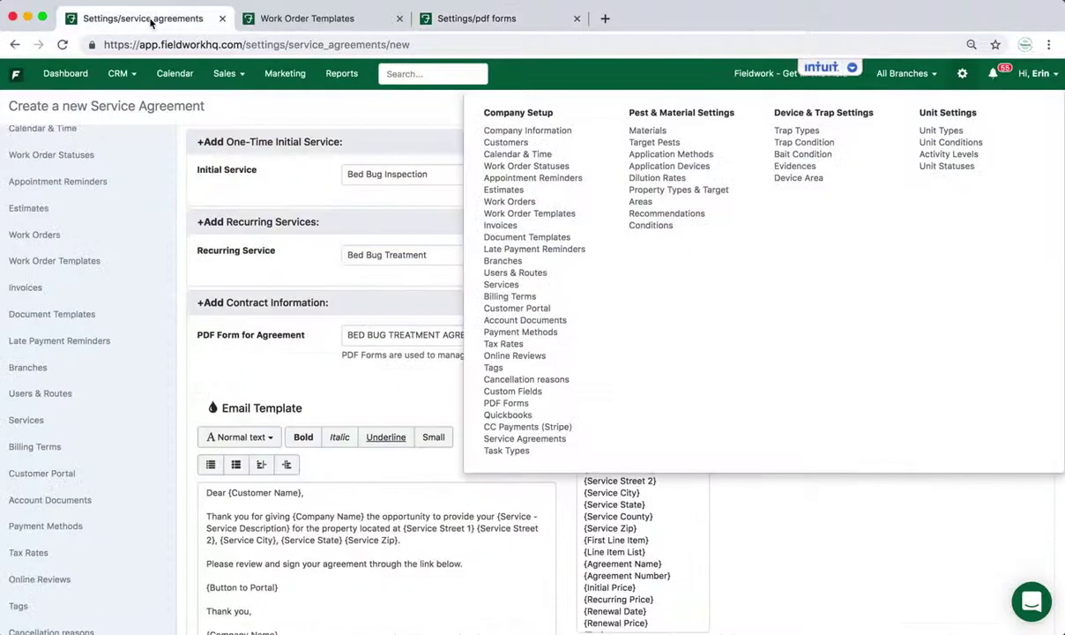
left_click(259, 104)
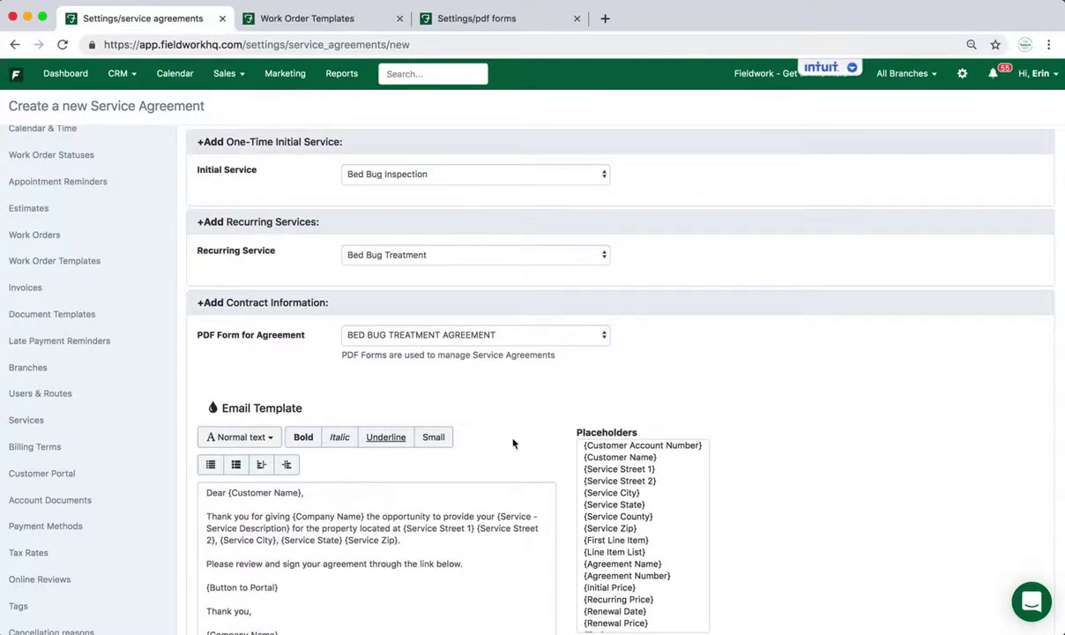
- Select and delete the existing text in the agreement's Email Template editor
scroll(516, 440, "down", 2)
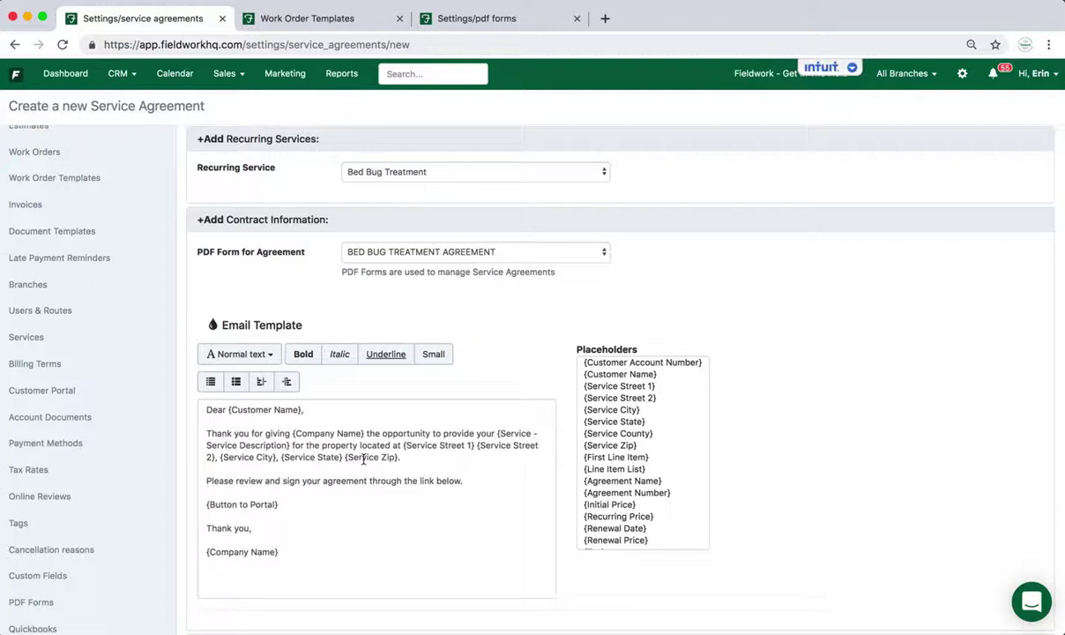
scroll(362, 459, "down", 2)
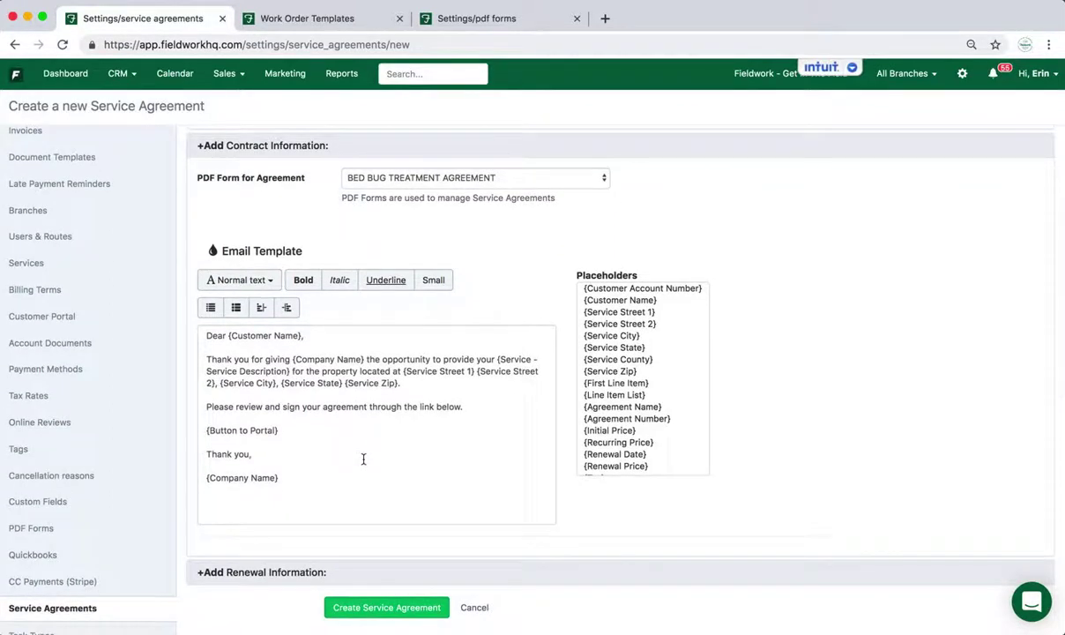
left_click_drag(315, 485, 195, 333)
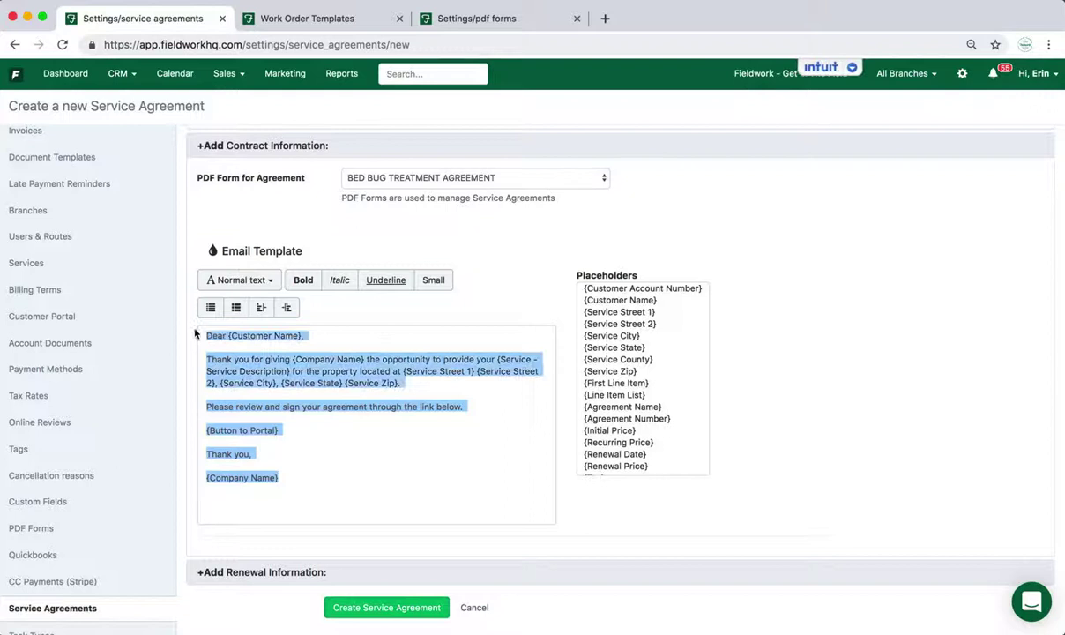
key("BackSpace")
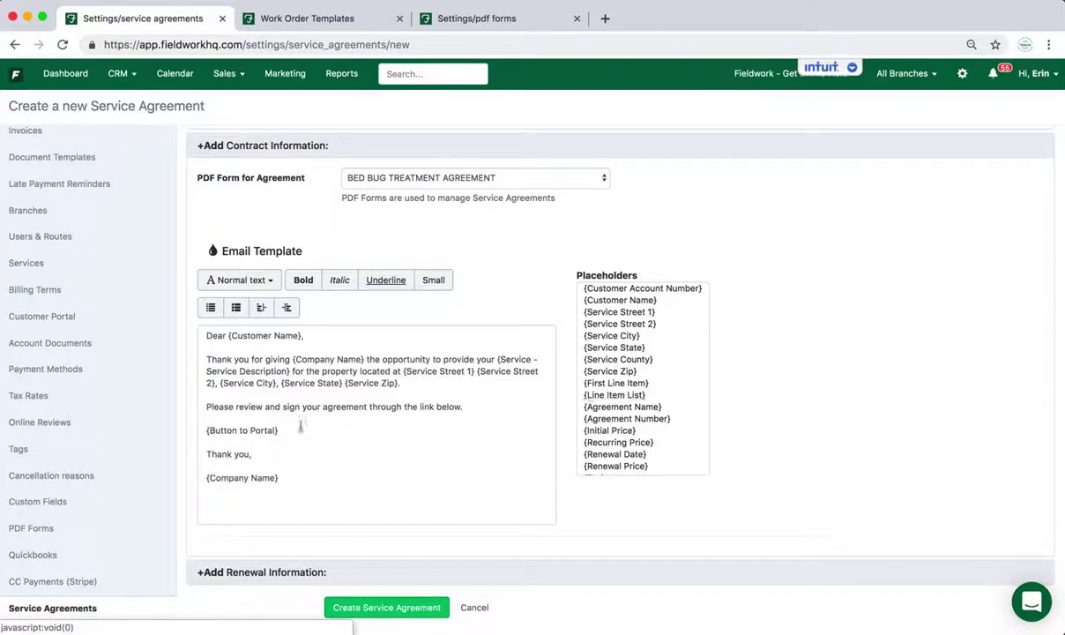
scroll(299, 422, "down", 2)
scroll(300, 422, "down", 2)
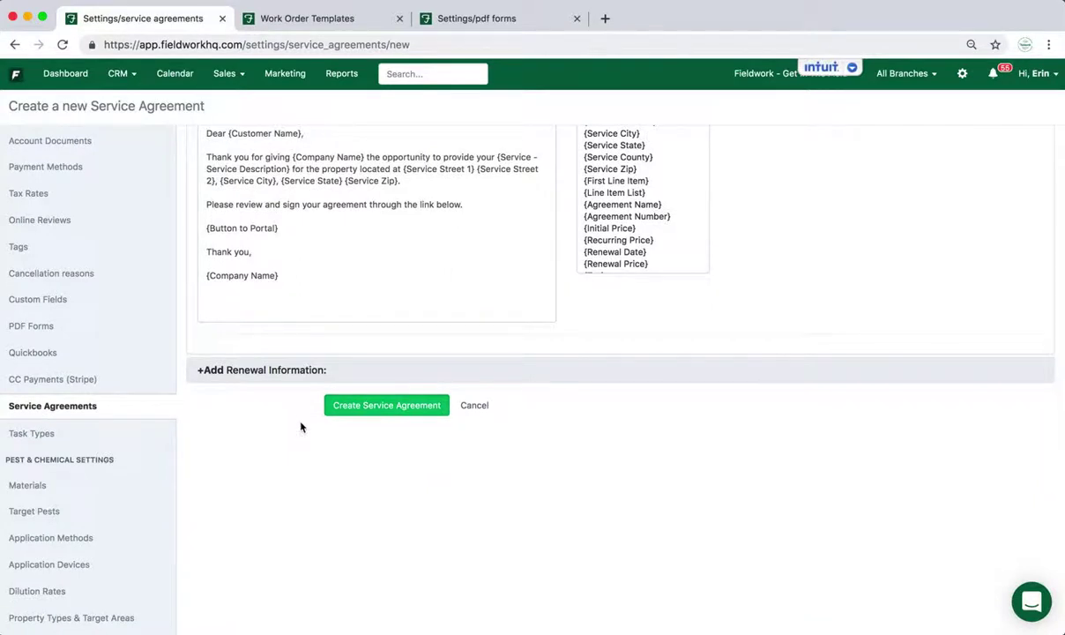
- Expand renewal information, tick Renews, and keep the renewal period at 1 month
left_click(265, 375)
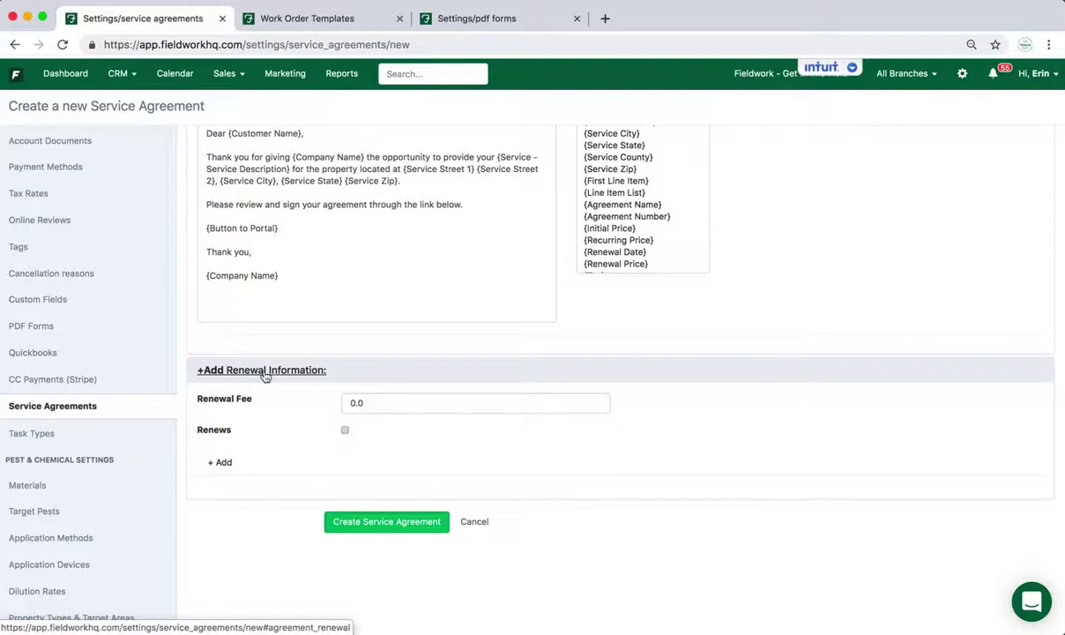
left_click(345, 431)
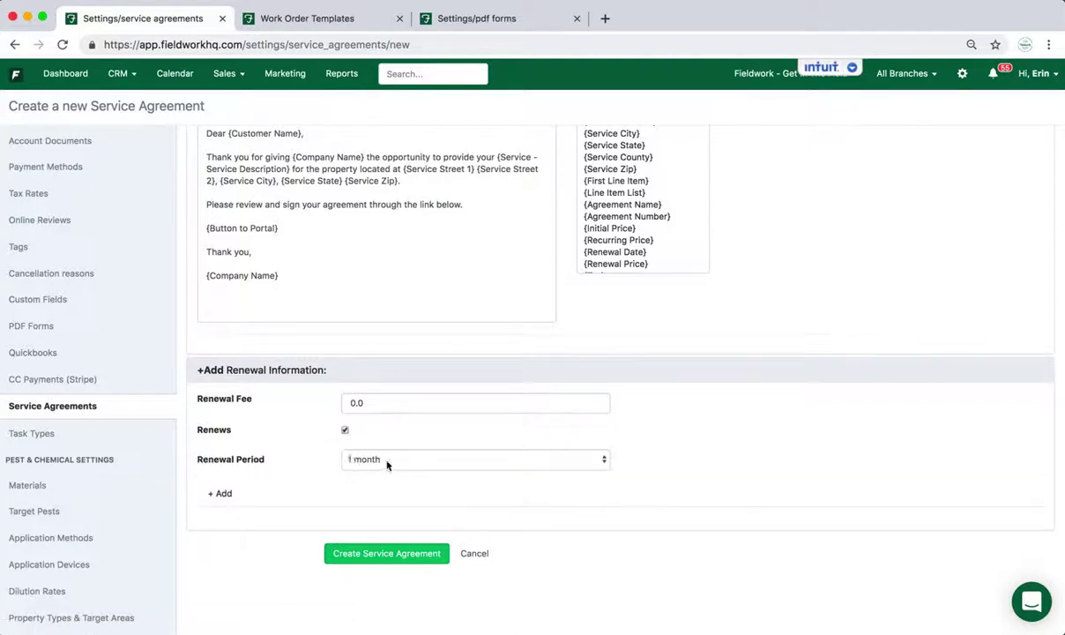
left_click(416, 462)
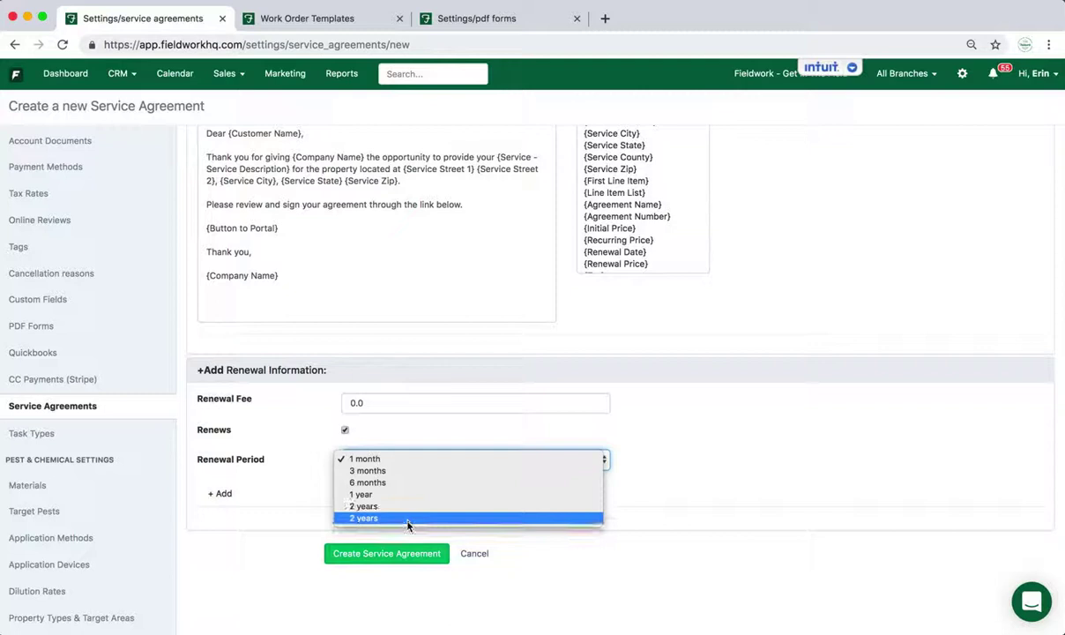
left_click(283, 494)
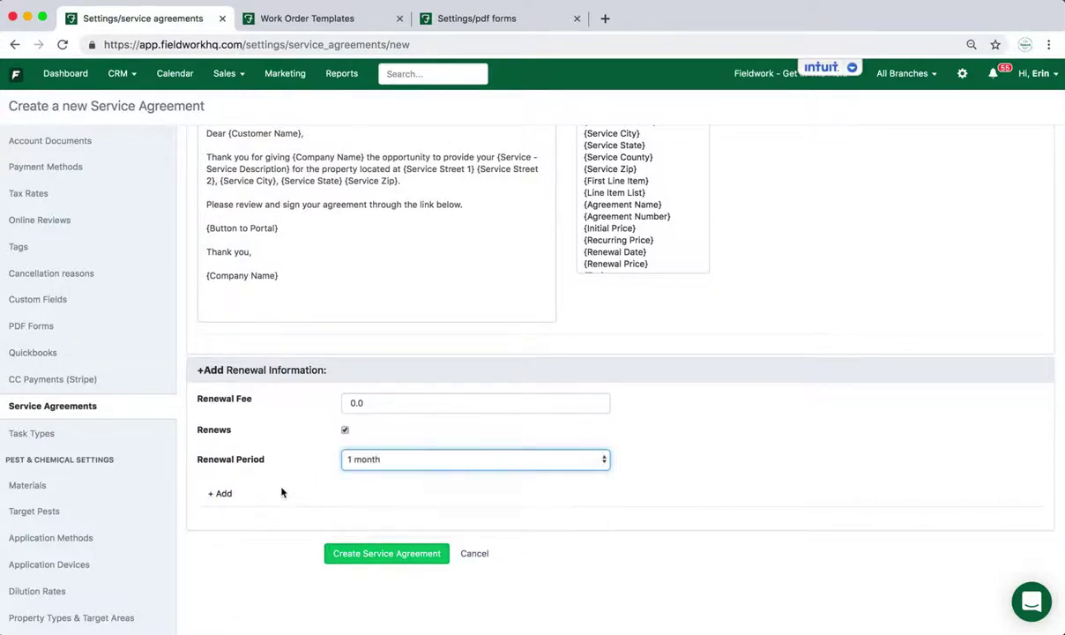
- Add a new reminder to the agreement's renewal settings
left_click(223, 495)
scroll(223, 494, "down", 3)
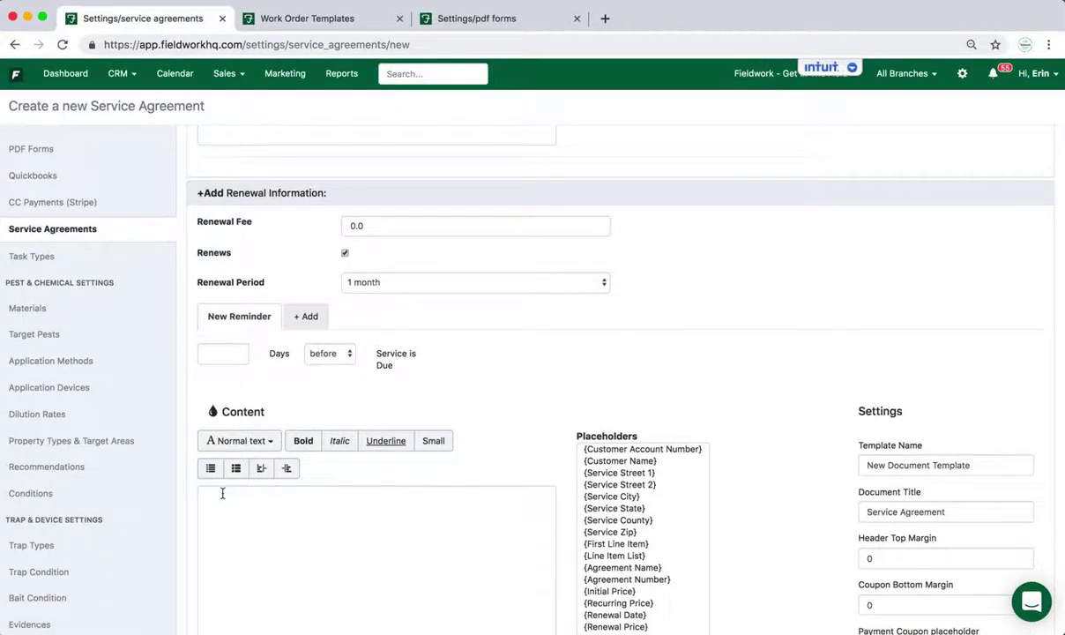
scroll(223, 494, "down", 5)
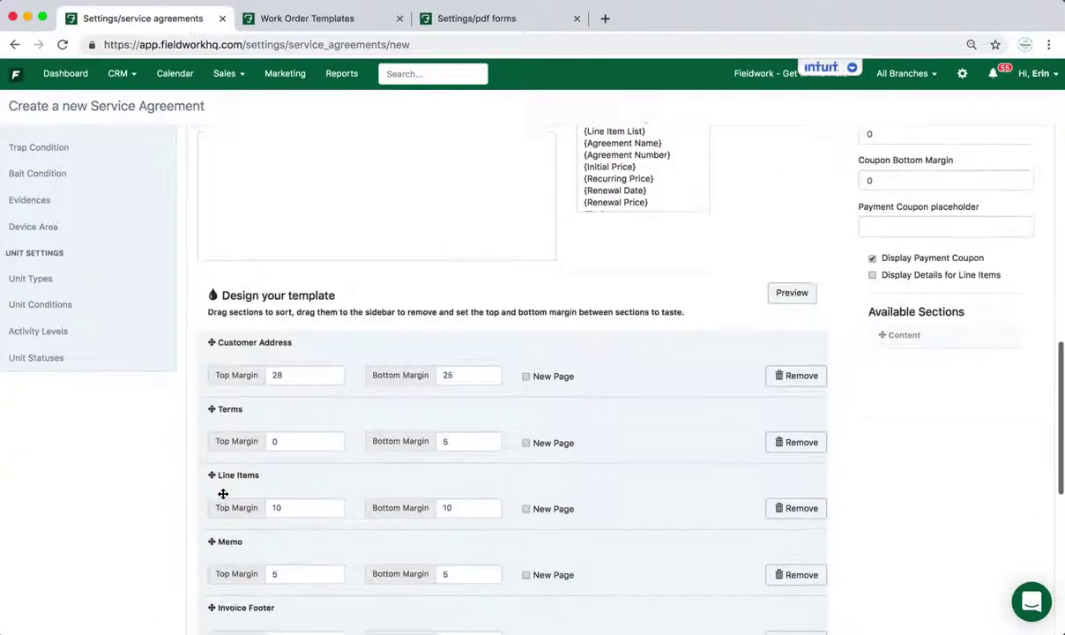
scroll(223, 494, "down", 2)
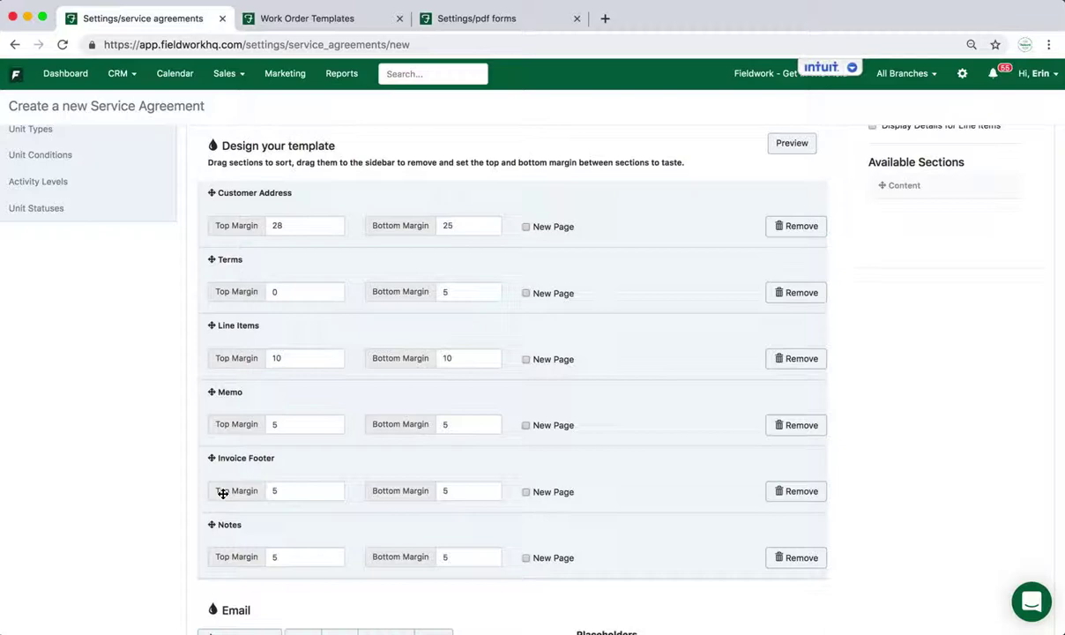
scroll(223, 494, "up", 4)
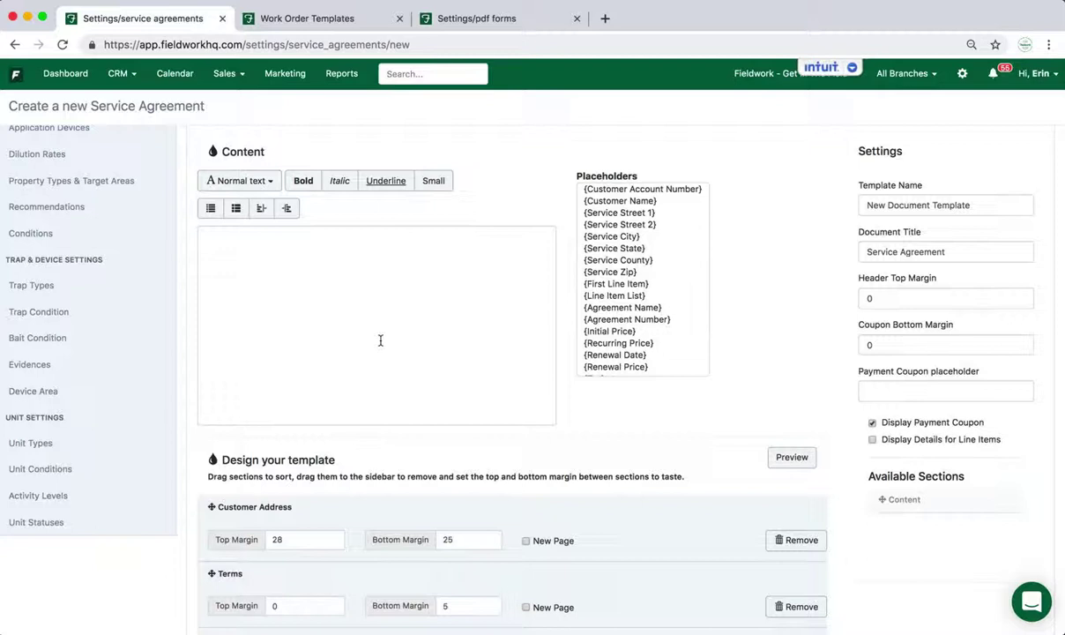
scroll(380, 341, "down", 2)
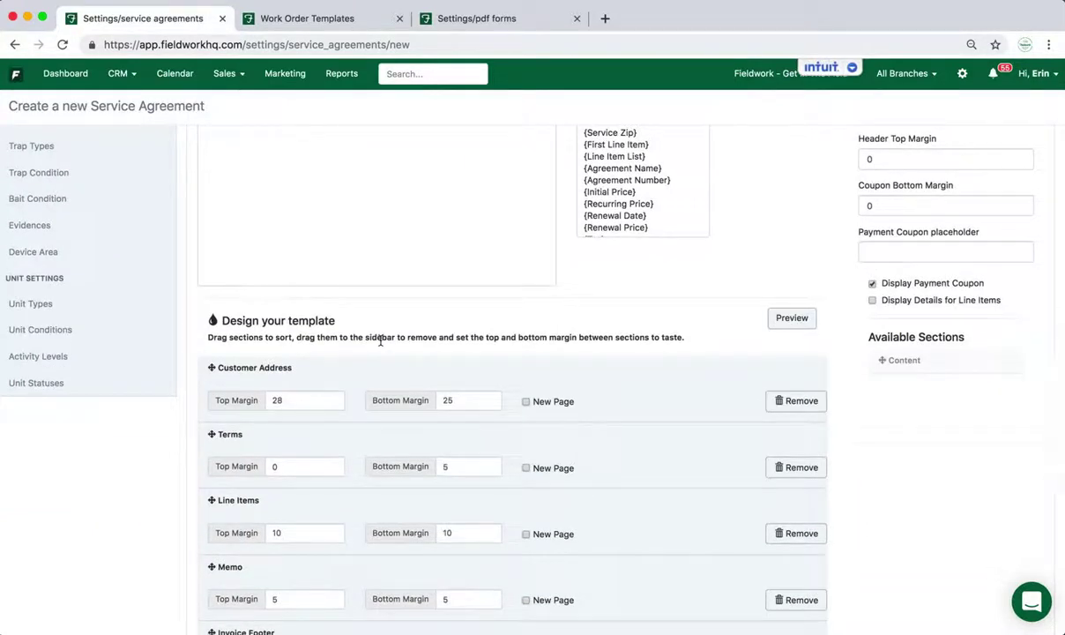
- Remove the Terms, Line Items, Memo, Invoice Footer and Notes sections from the PDF layout
left_click(776, 468)
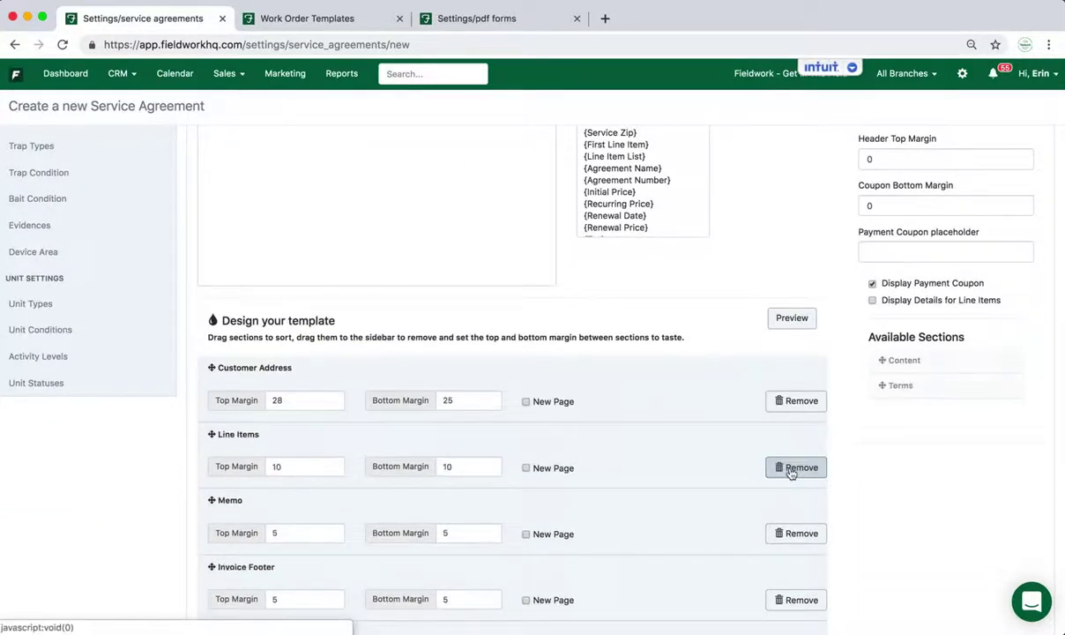
left_click(783, 468)
left_click(787, 470)
left_click(791, 470)
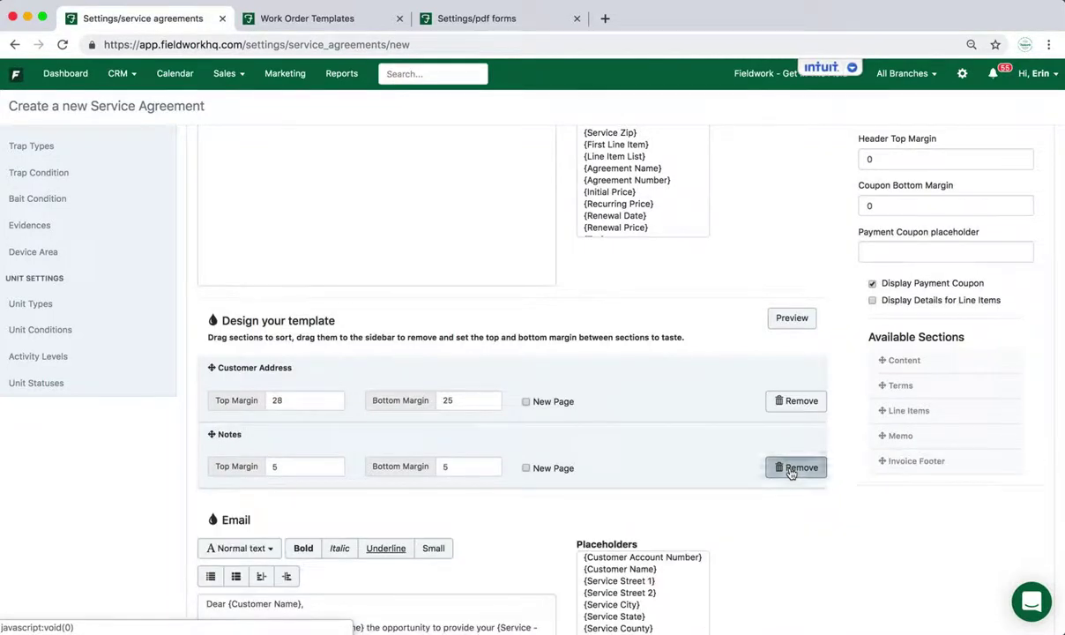
left_click(792, 469)
- Move Content below Customer Address and uncheck New Page for it
left_click_drag(874, 359, 706, 438)
left_click(527, 468)
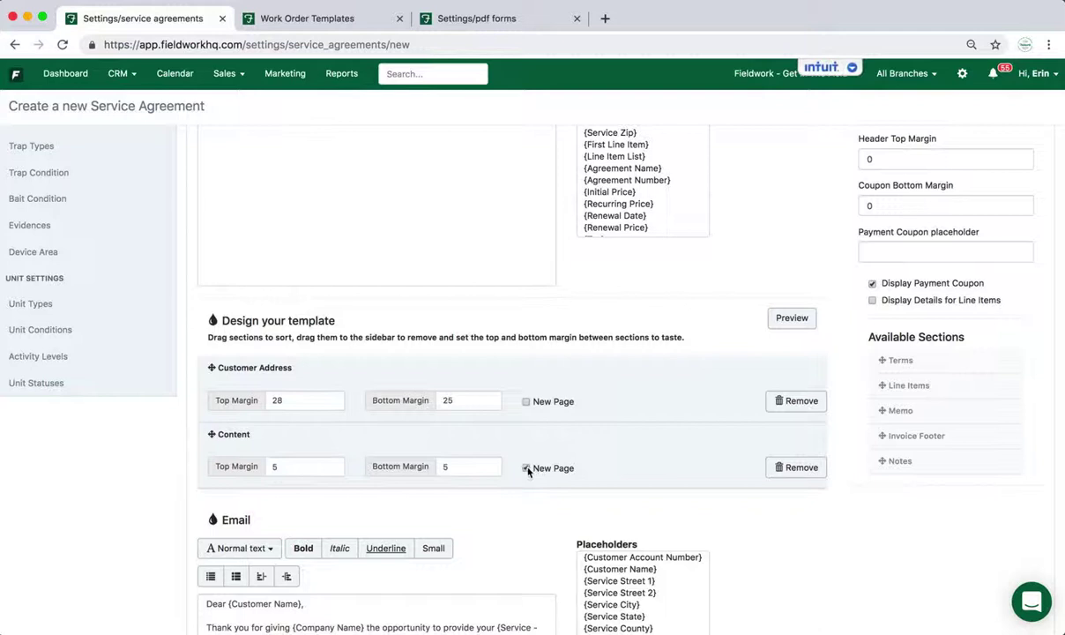
scroll(527, 472, "down", 2)
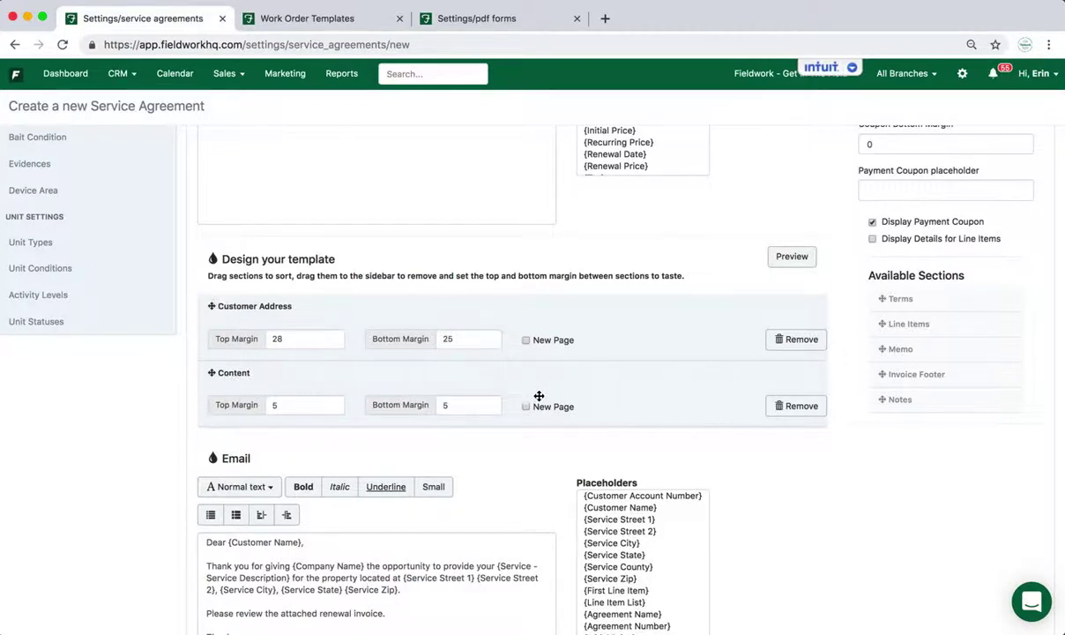
scroll(539, 396, "up", 5)
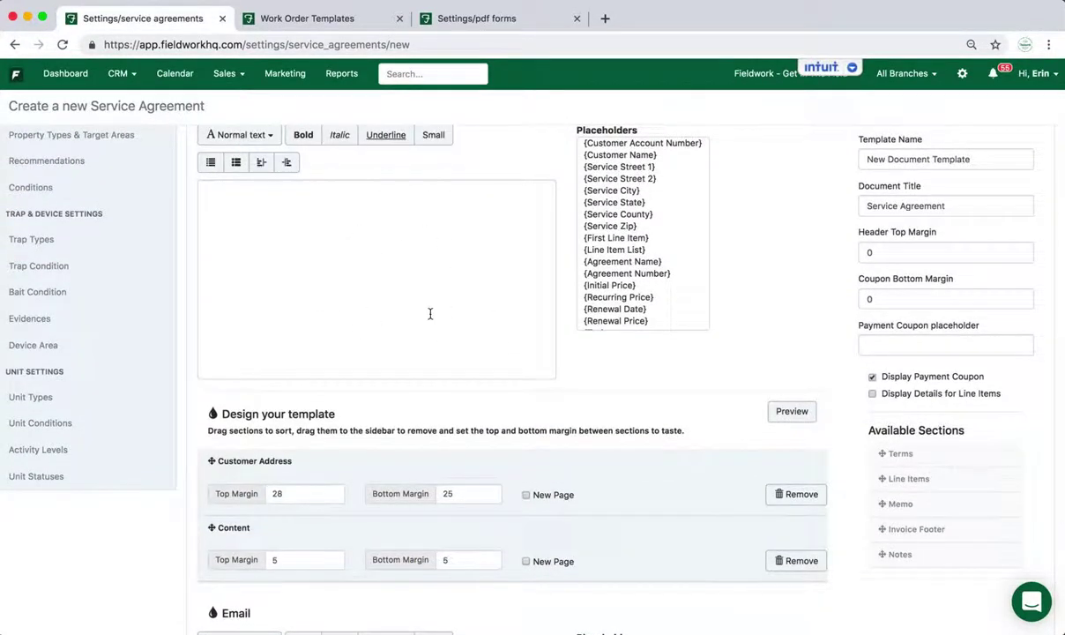
- Set the reminder to 15 days before the service is due
scroll(430, 314, "down", 10)
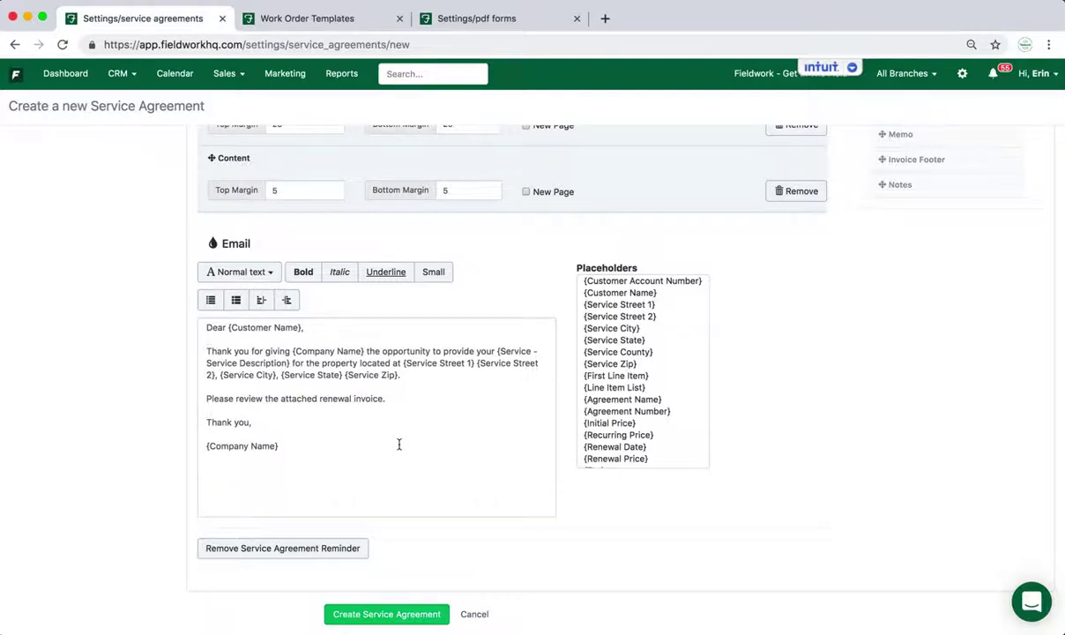
scroll(399, 444, "up", 10)
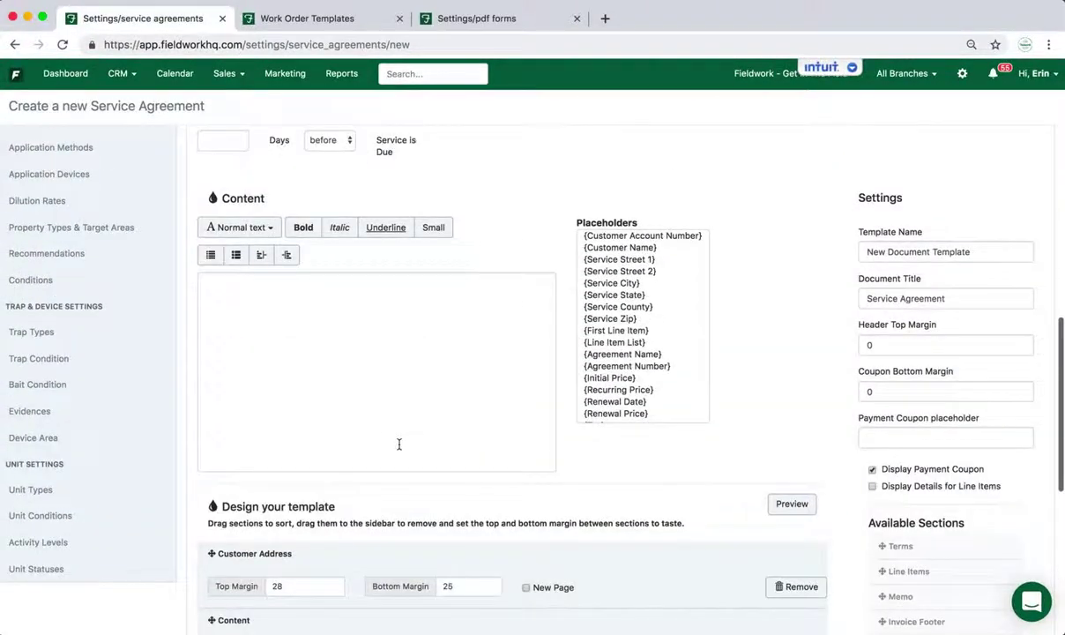
scroll(398, 444, "up", 4)
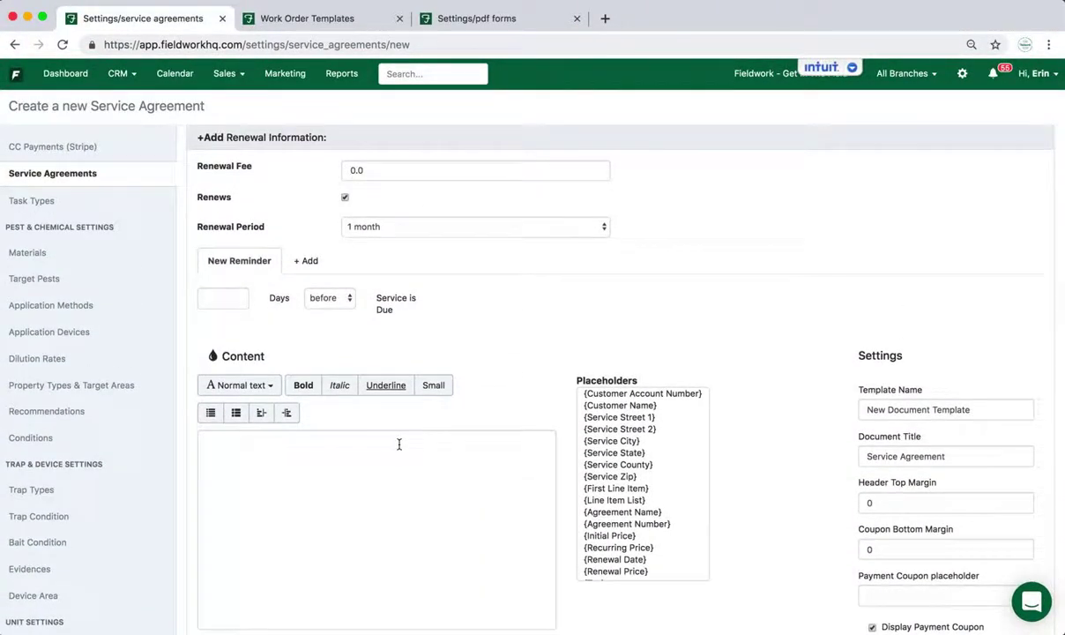
left_click(217, 296)
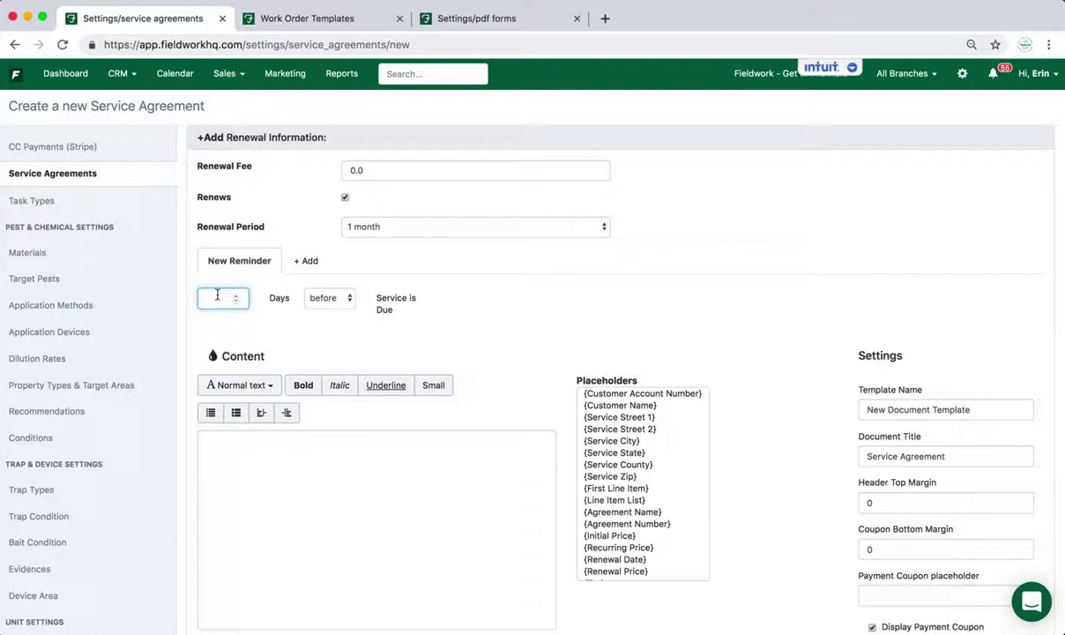
type("15")
left_click(312, 297)
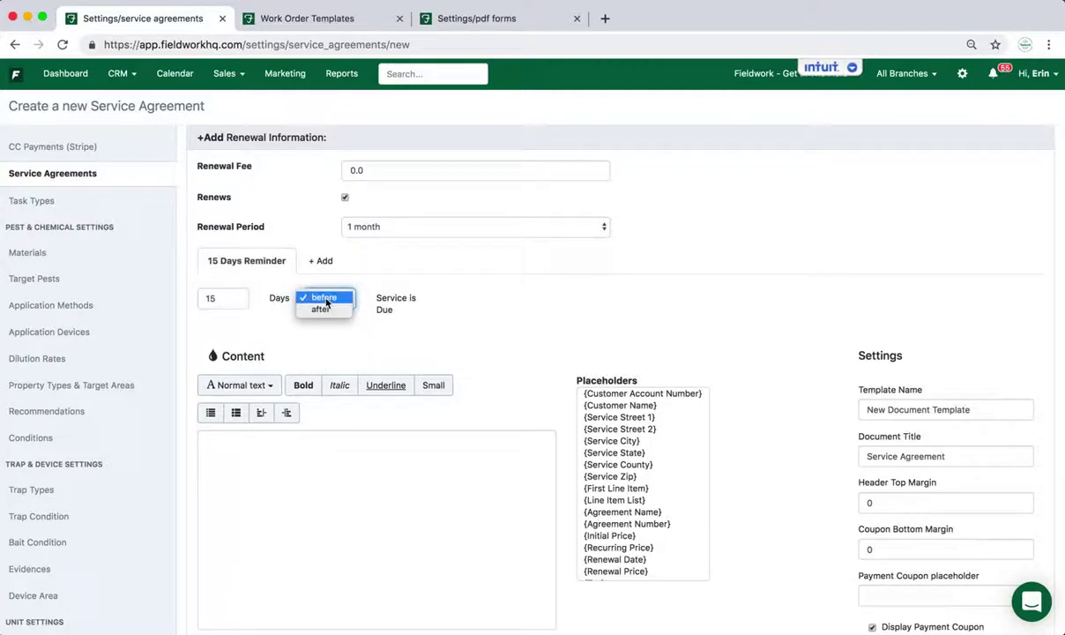
left_click(326, 298)
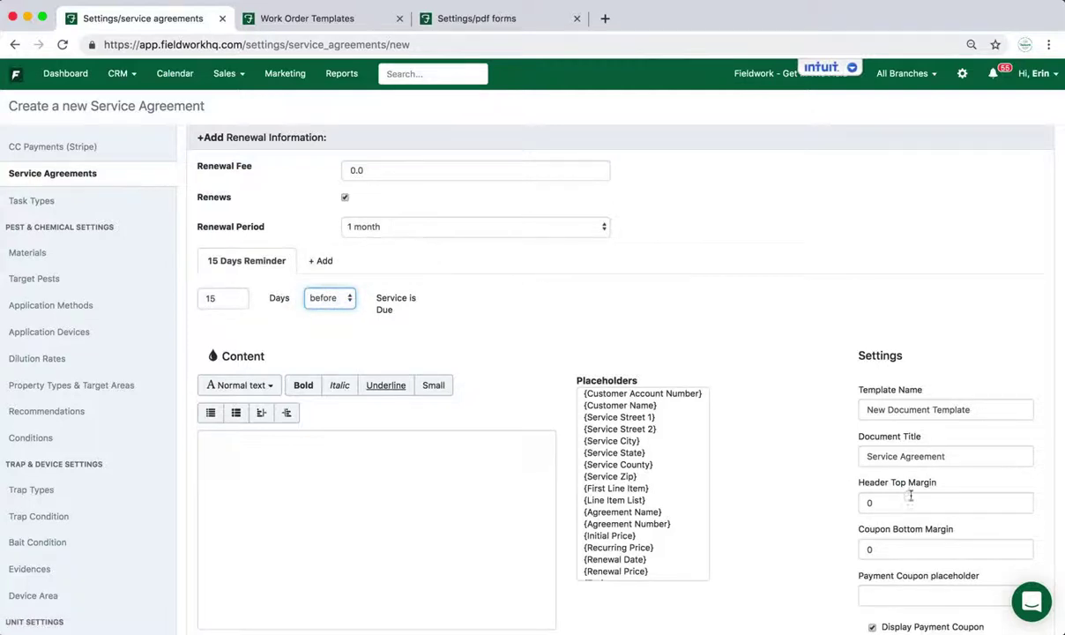
- Rename the reminder template to 'Renewal Notice 1.2' and create the service agreement
triple_click(890, 412)
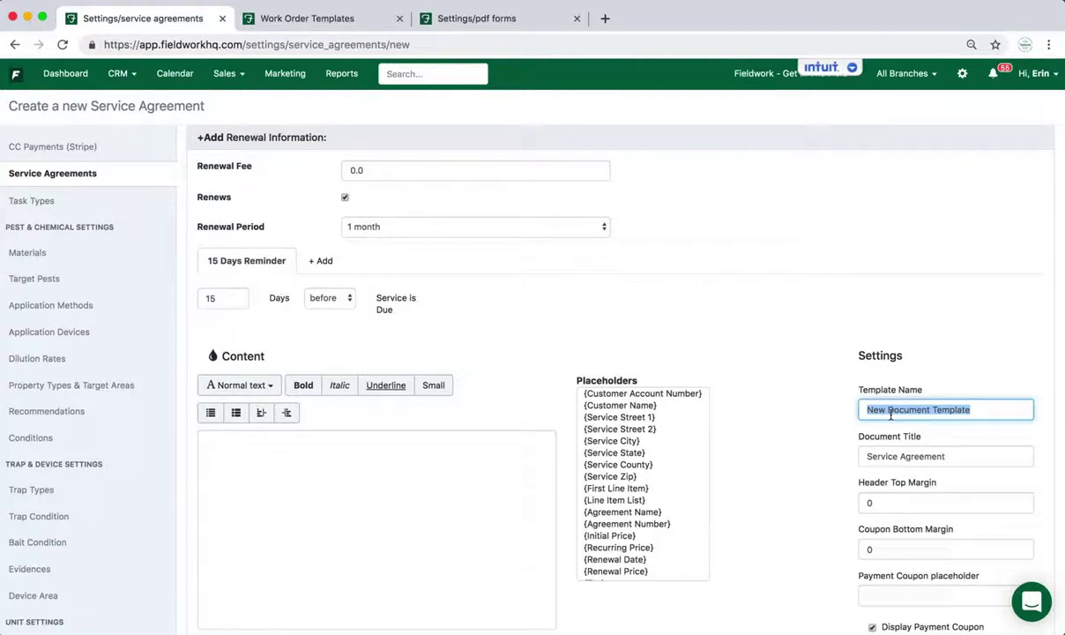
type("Renewal No")
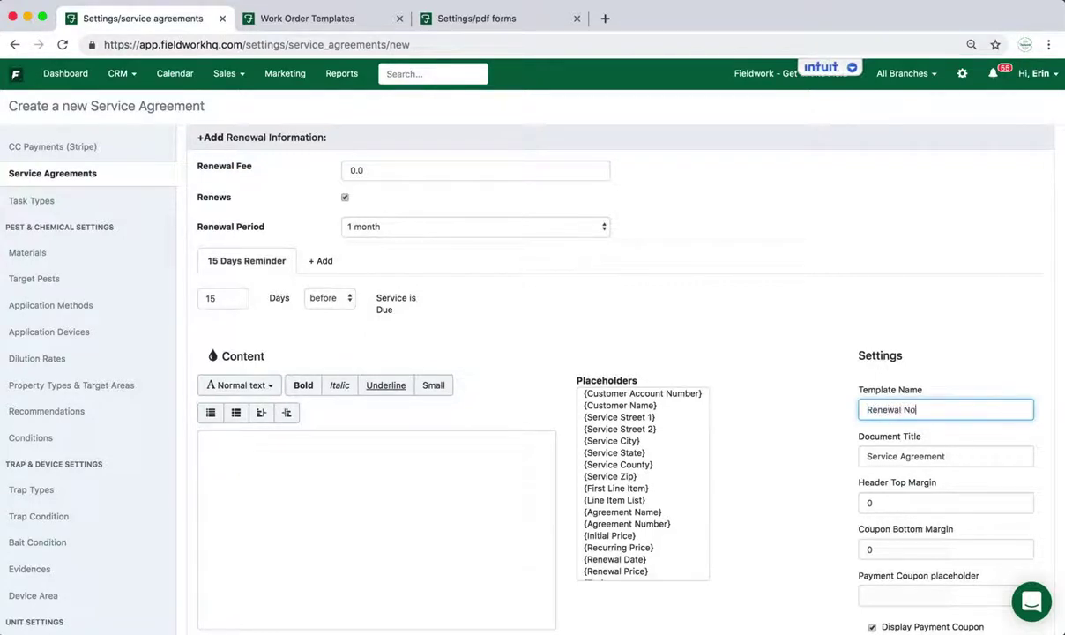
type("tice 1.2")
scroll(529, 353, "down", 7)
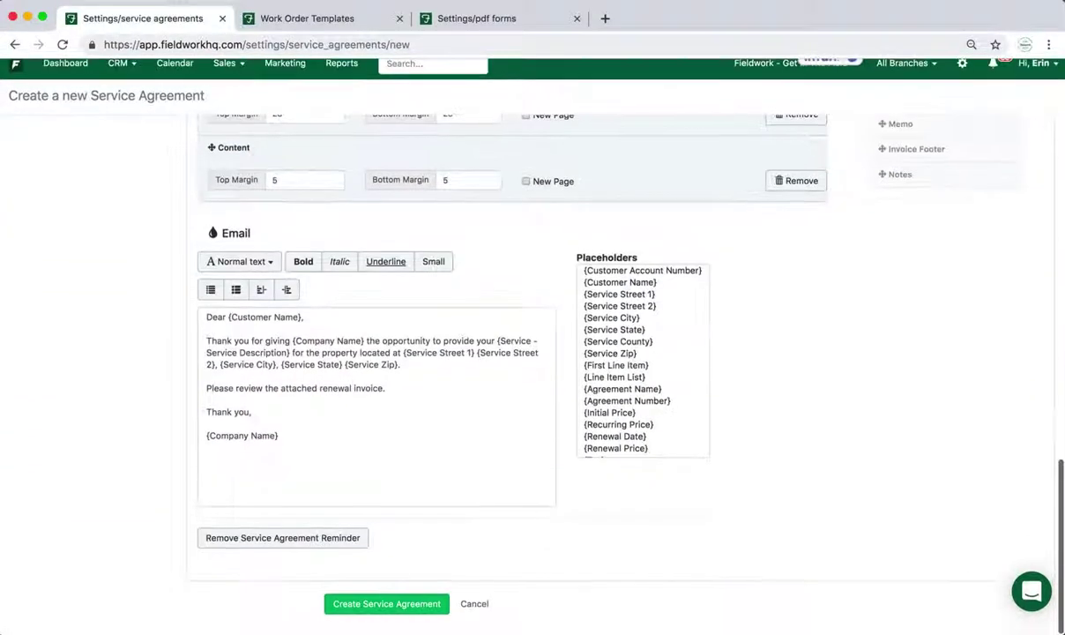
left_click(357, 617)
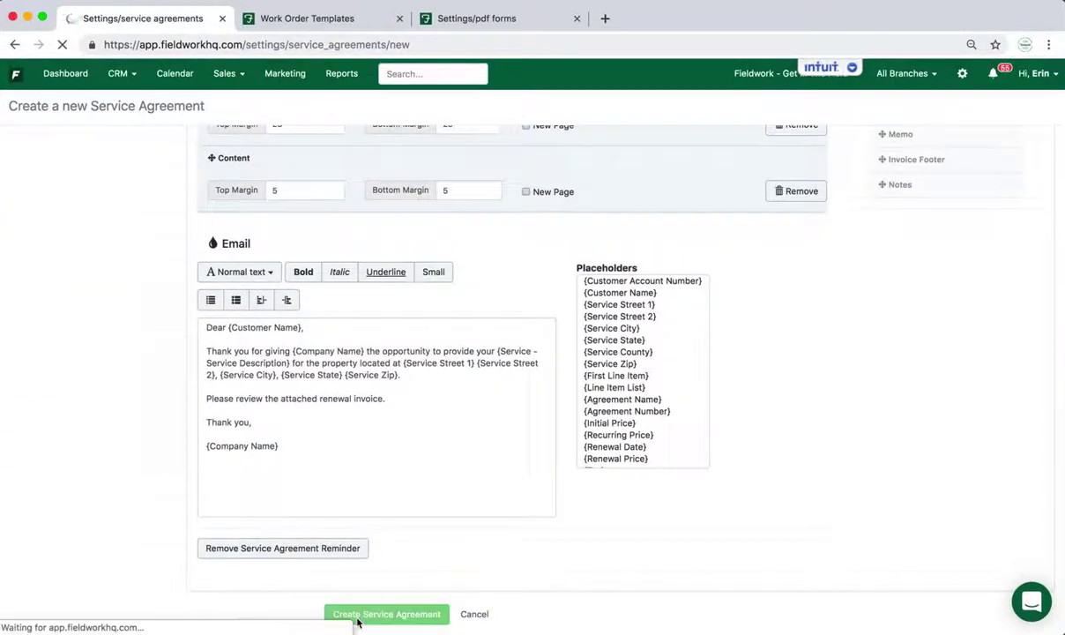